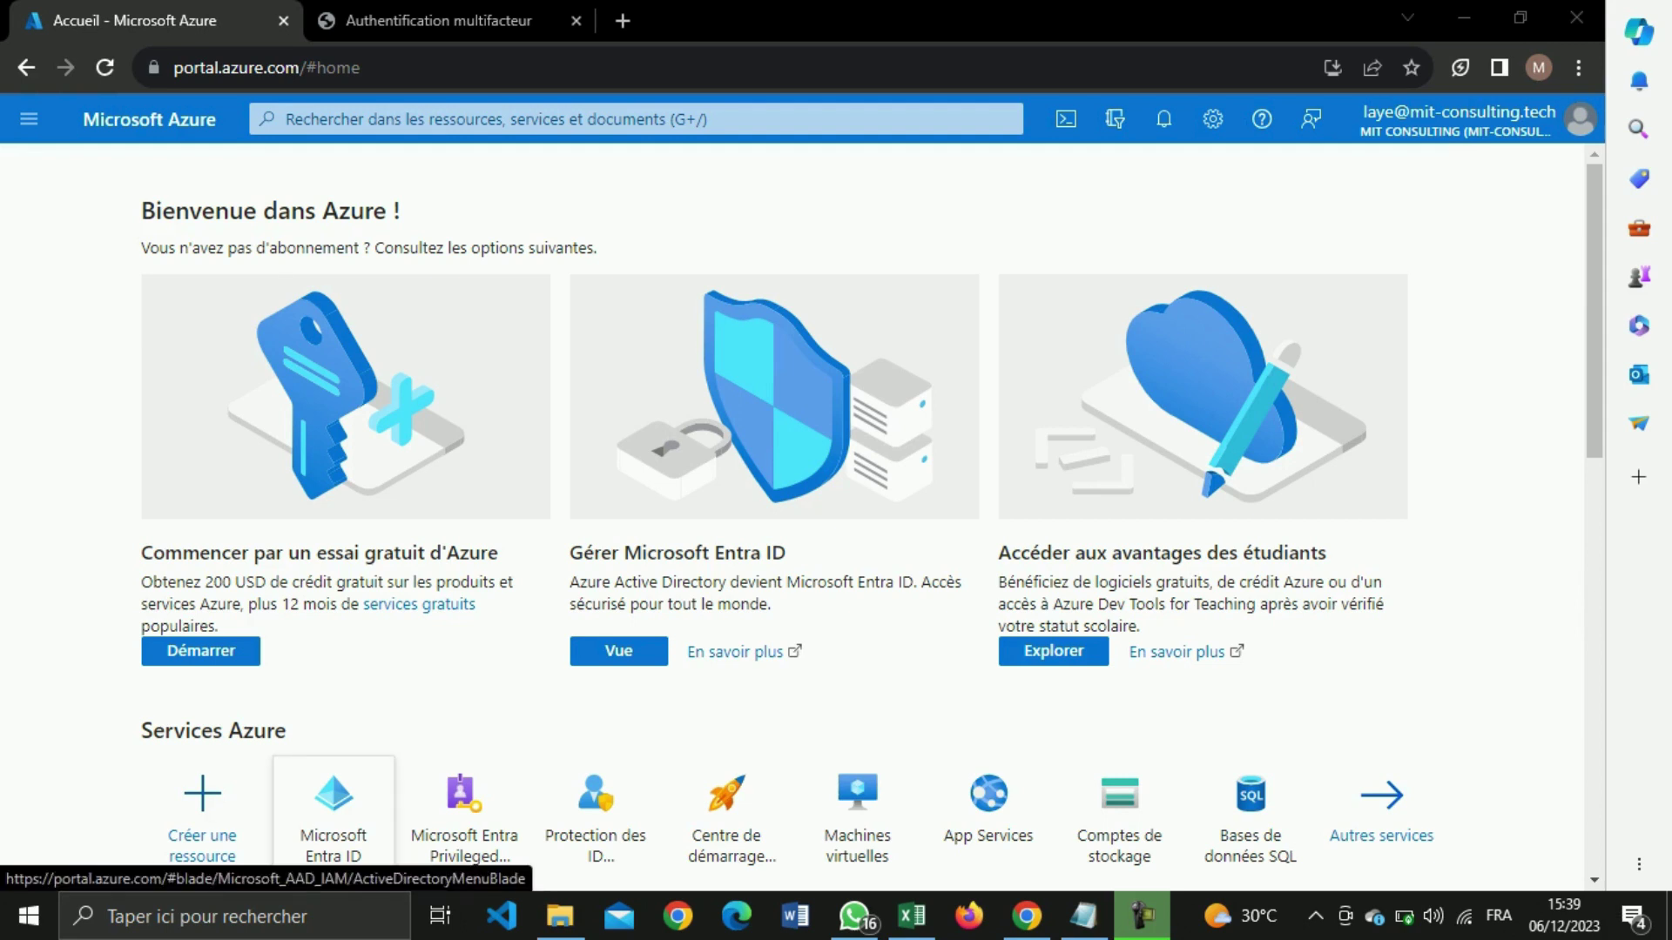
Open the per-user MFA management page from the Microsoft Entra ID user list.
{"action": "mouse_move", "coordinate": [334, 810]}
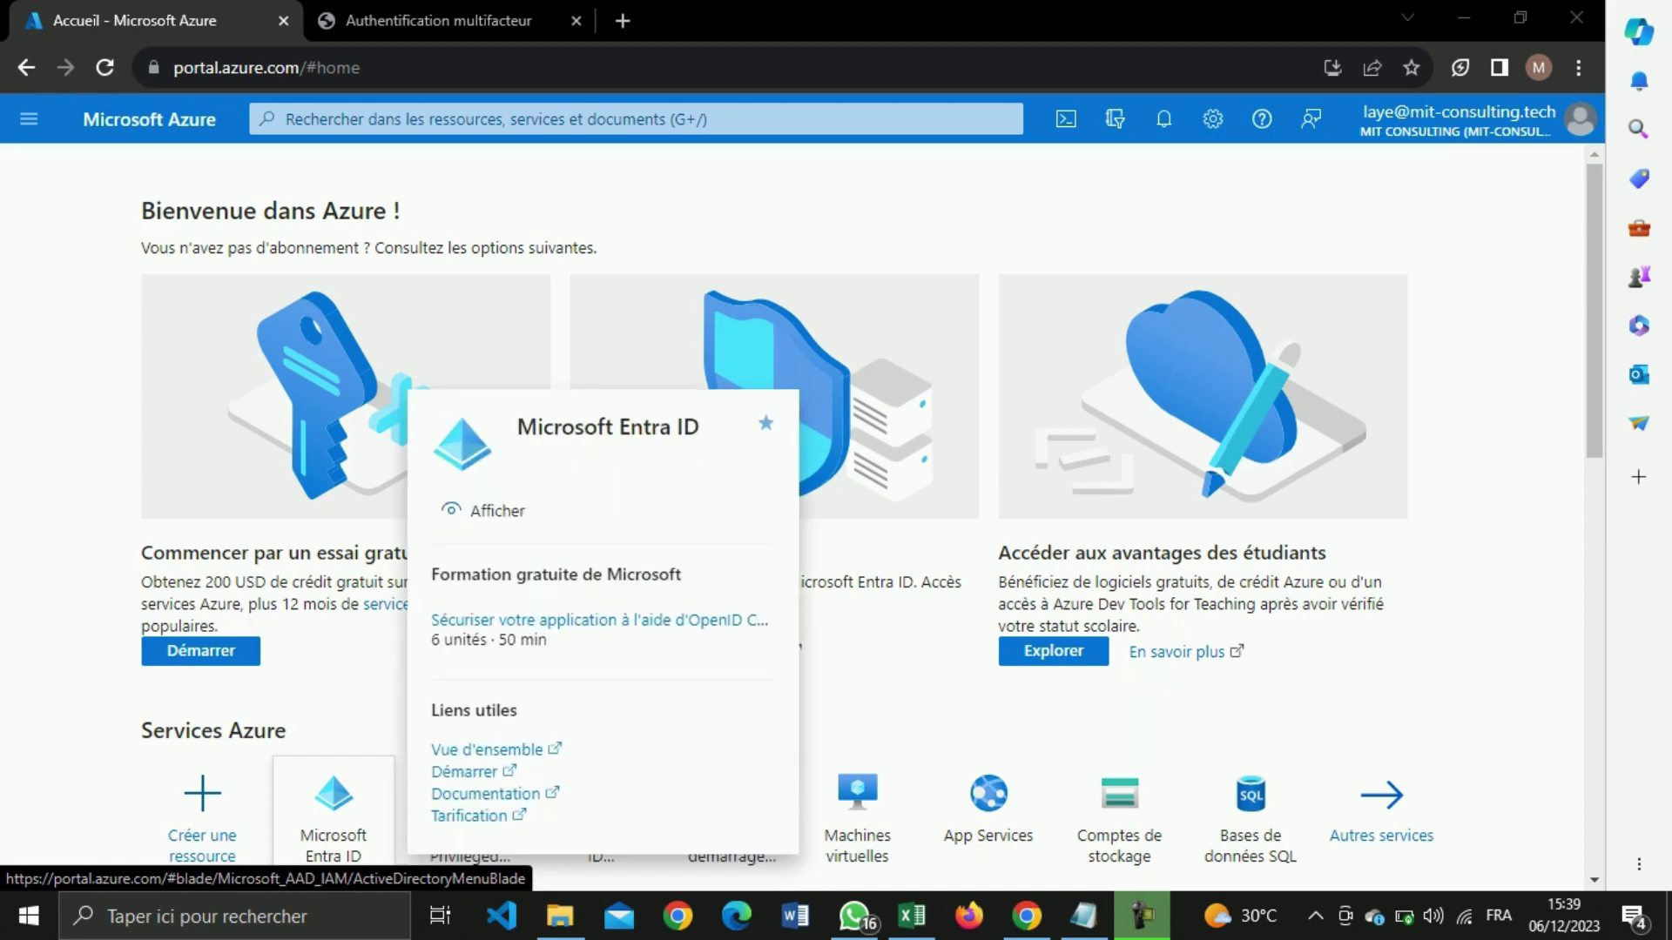
{"action": "left_click", "coordinate": [333, 805]}
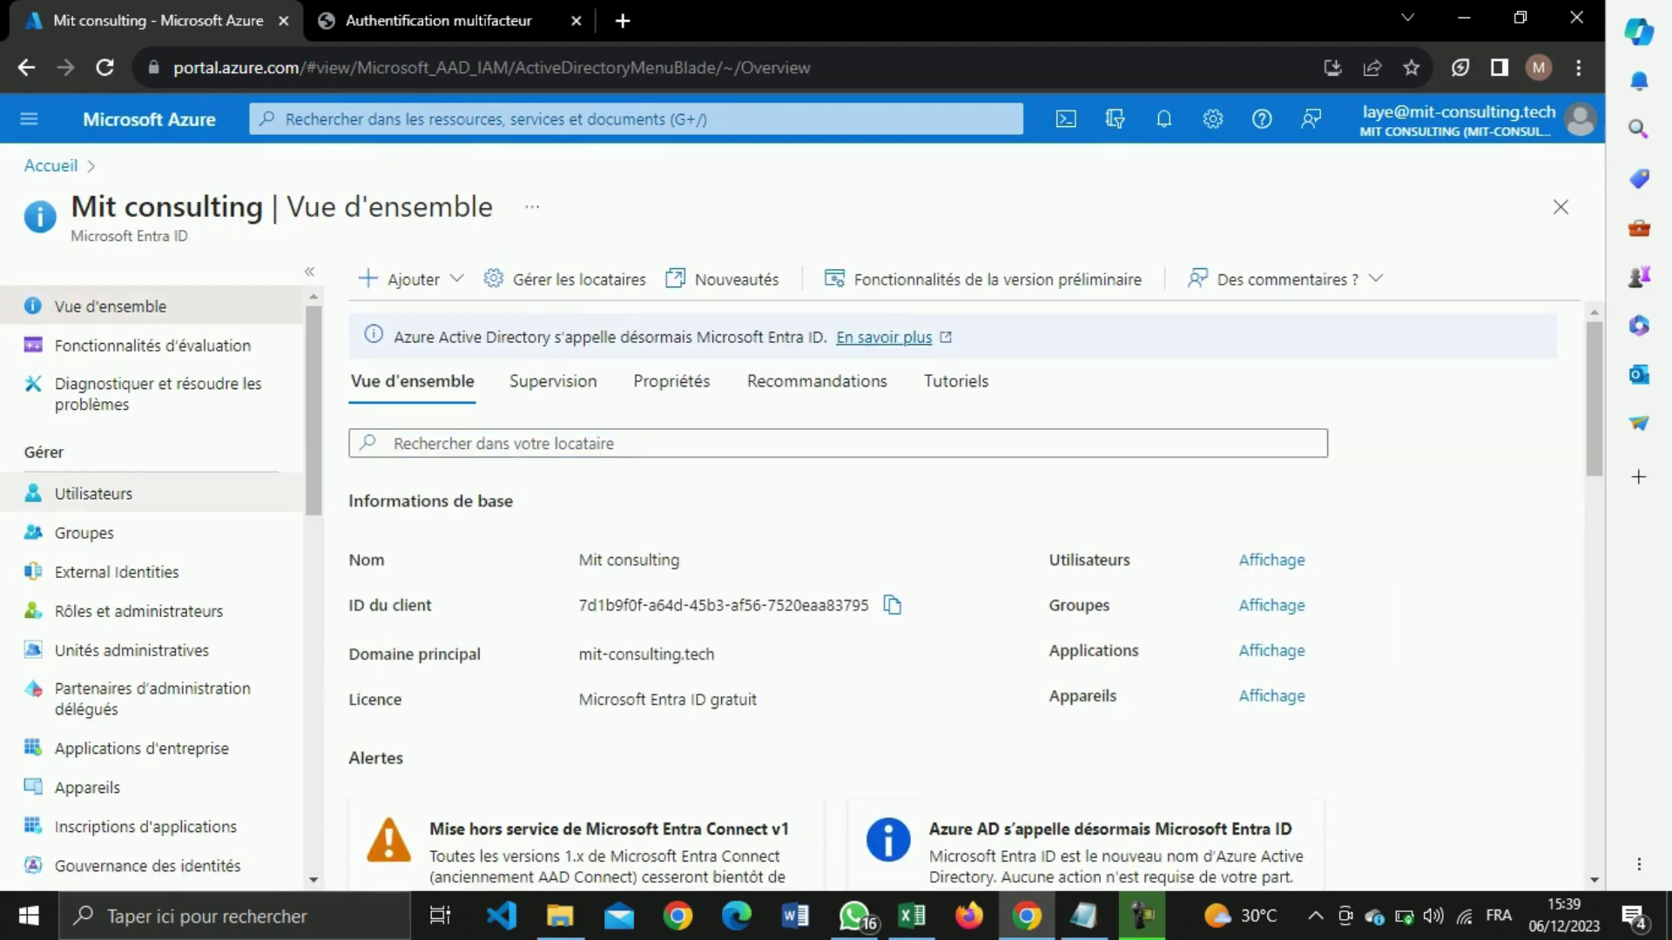
{"action": "left_click", "coordinate": [93, 493]}
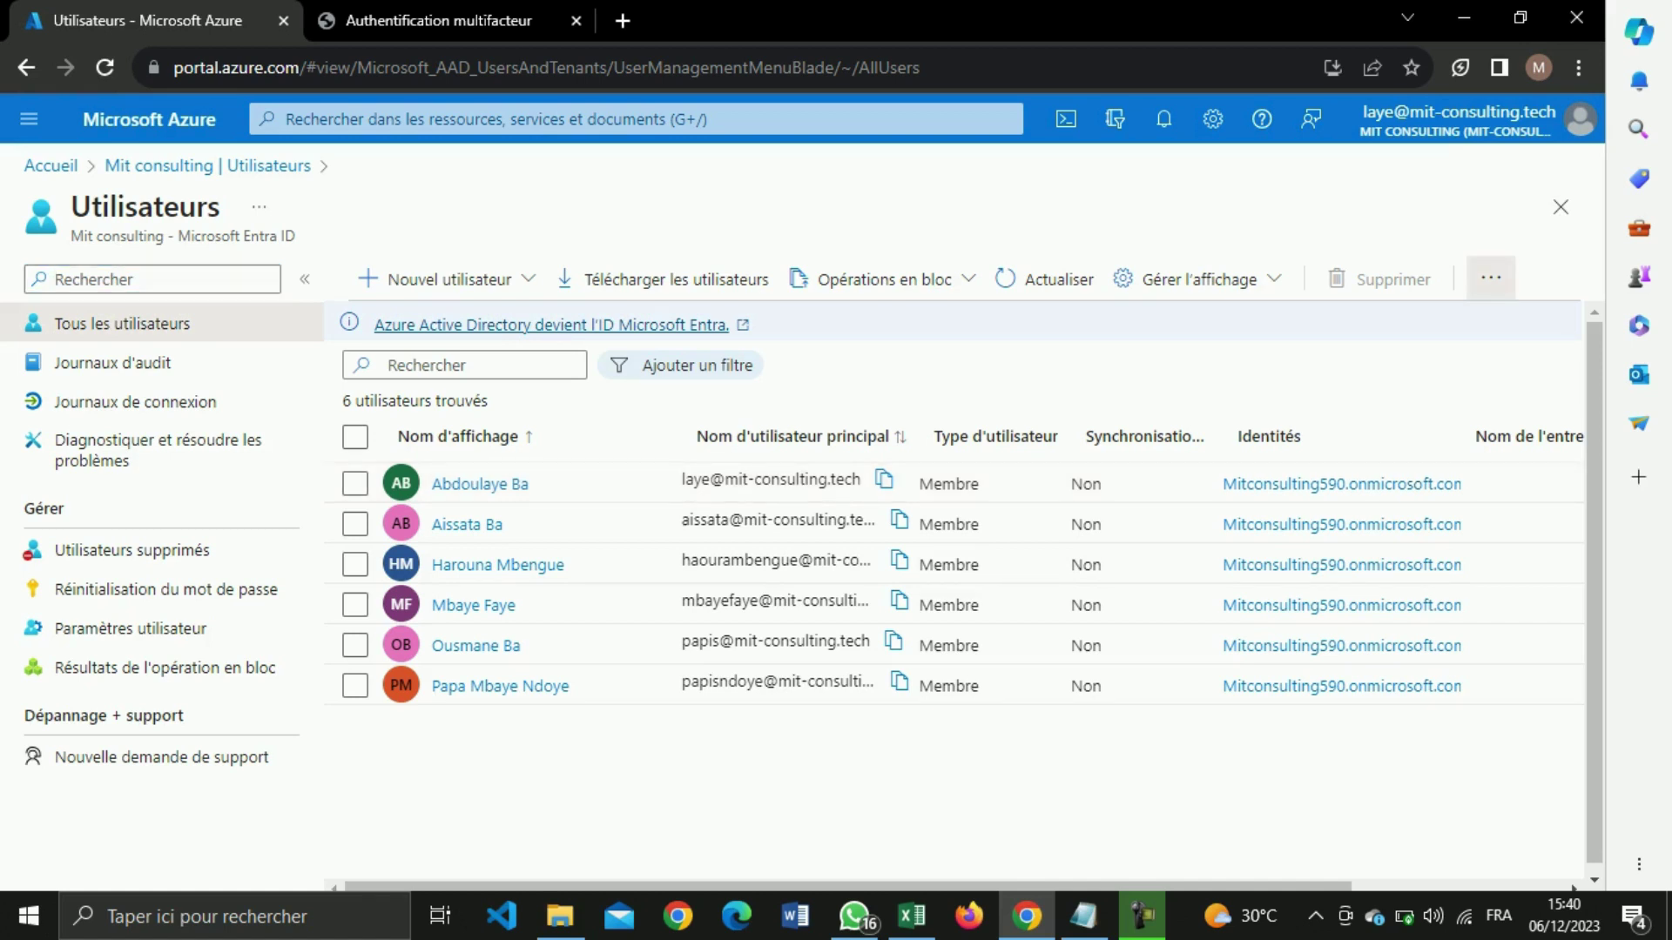
{"action": "left_click", "coordinate": [1491, 277]}
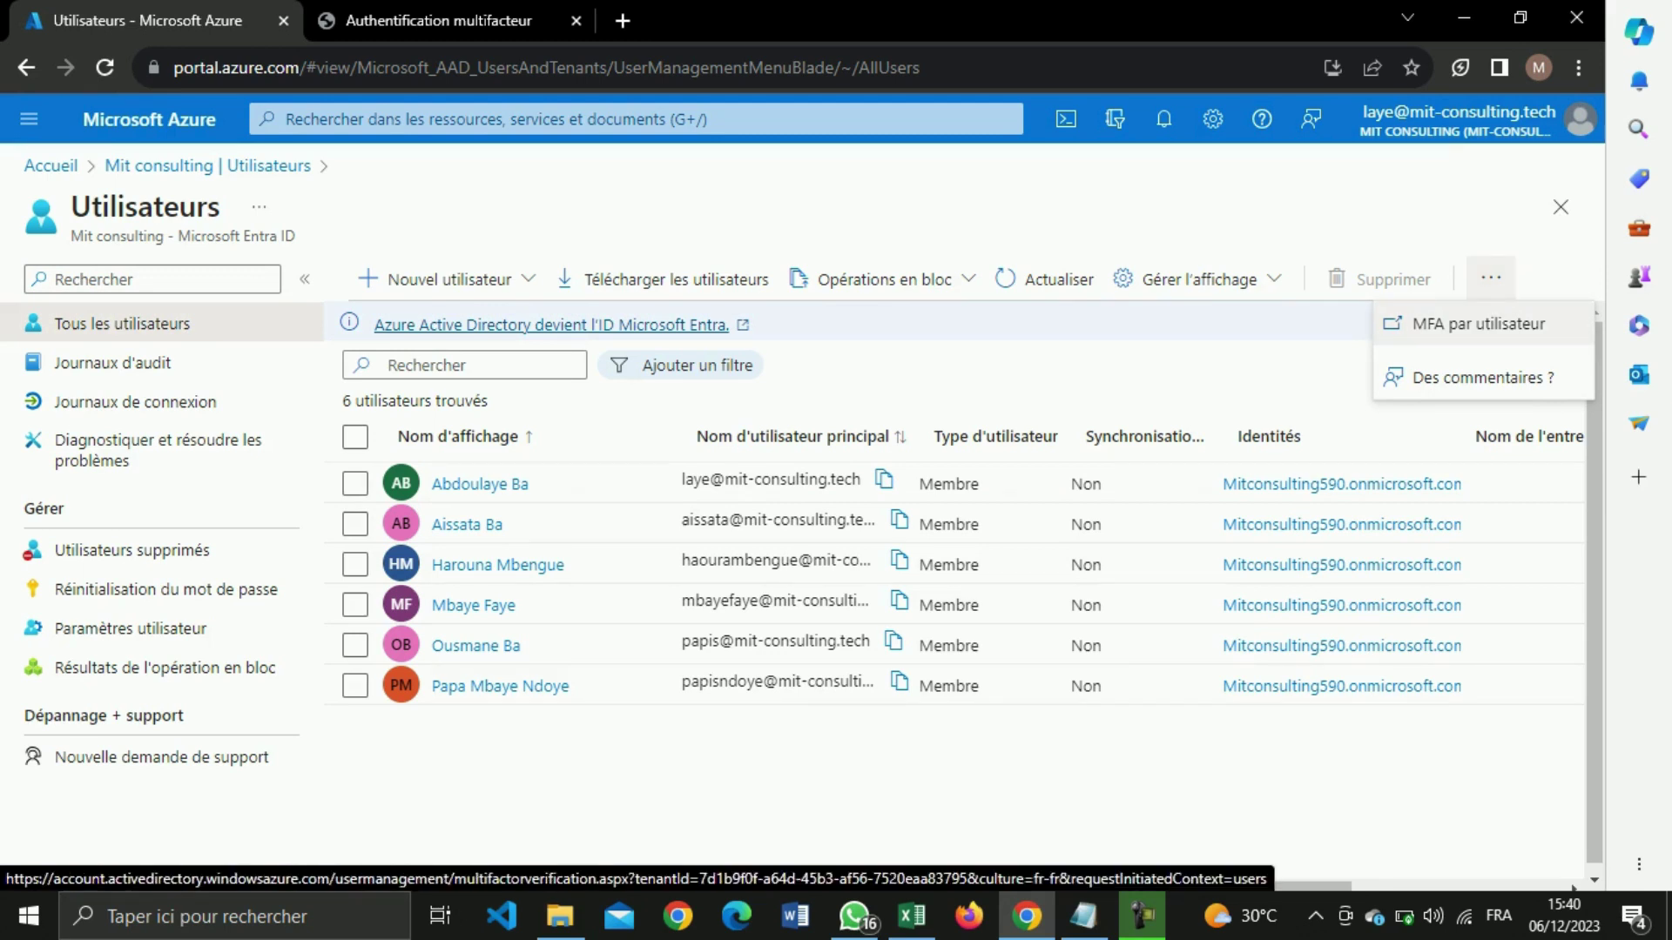
{"action": "left_click", "coordinate": [1480, 323]}
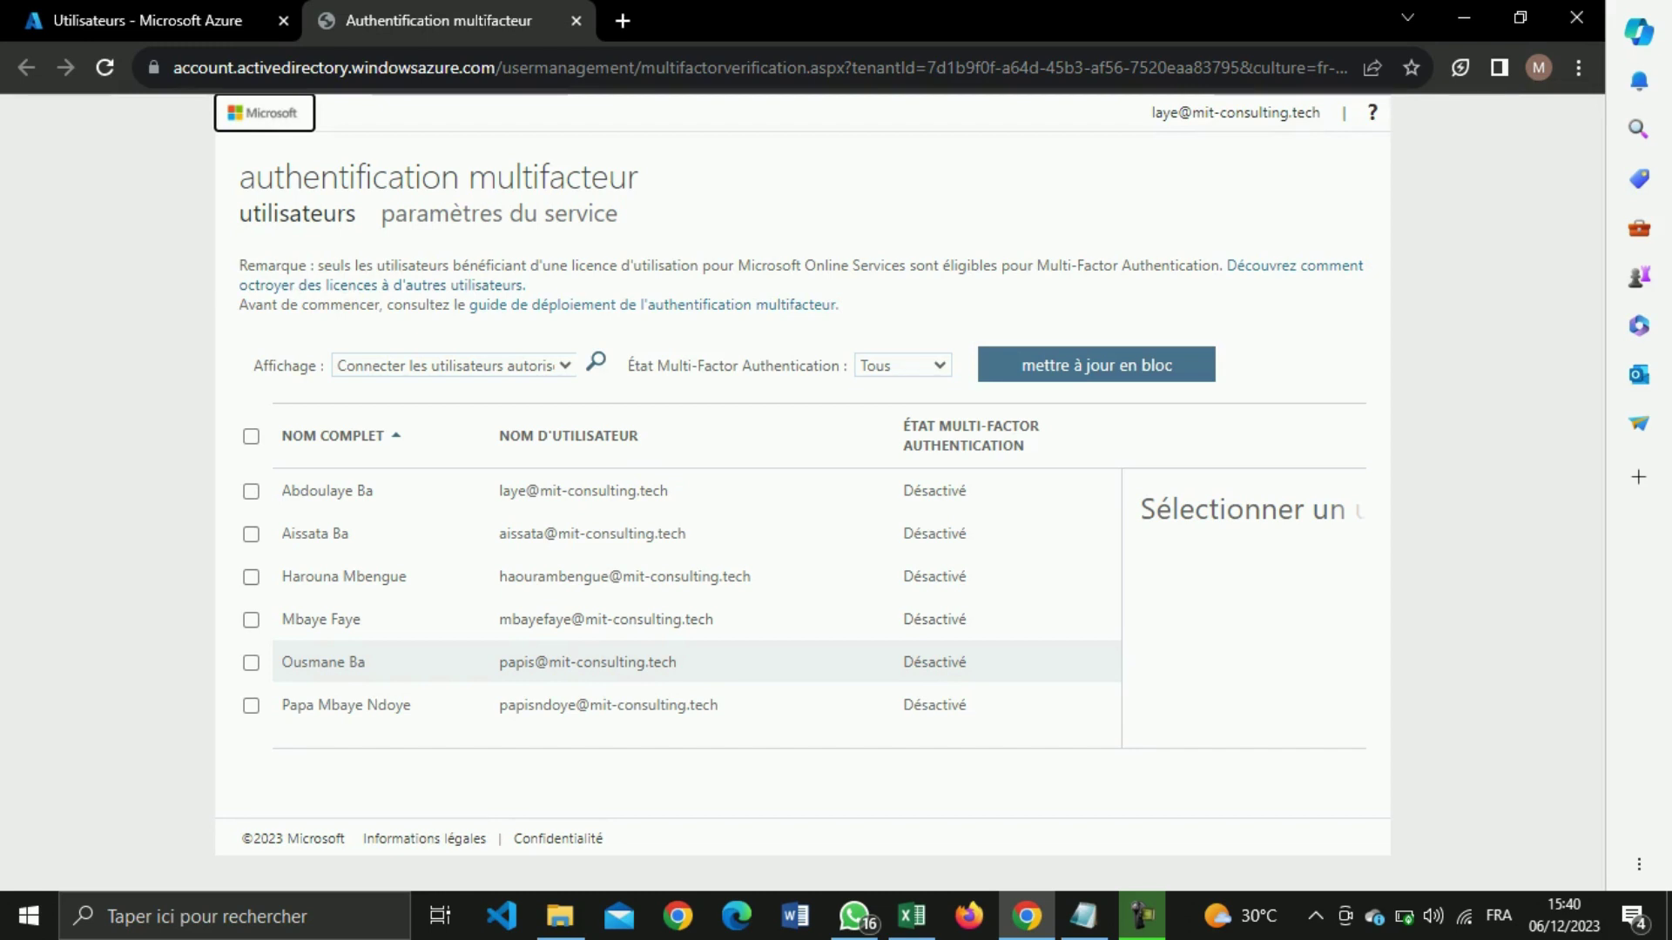
Try to enable multi-factor authentication for the fifth user in the list.
{"action": "left_click", "coordinate": [251, 663]}
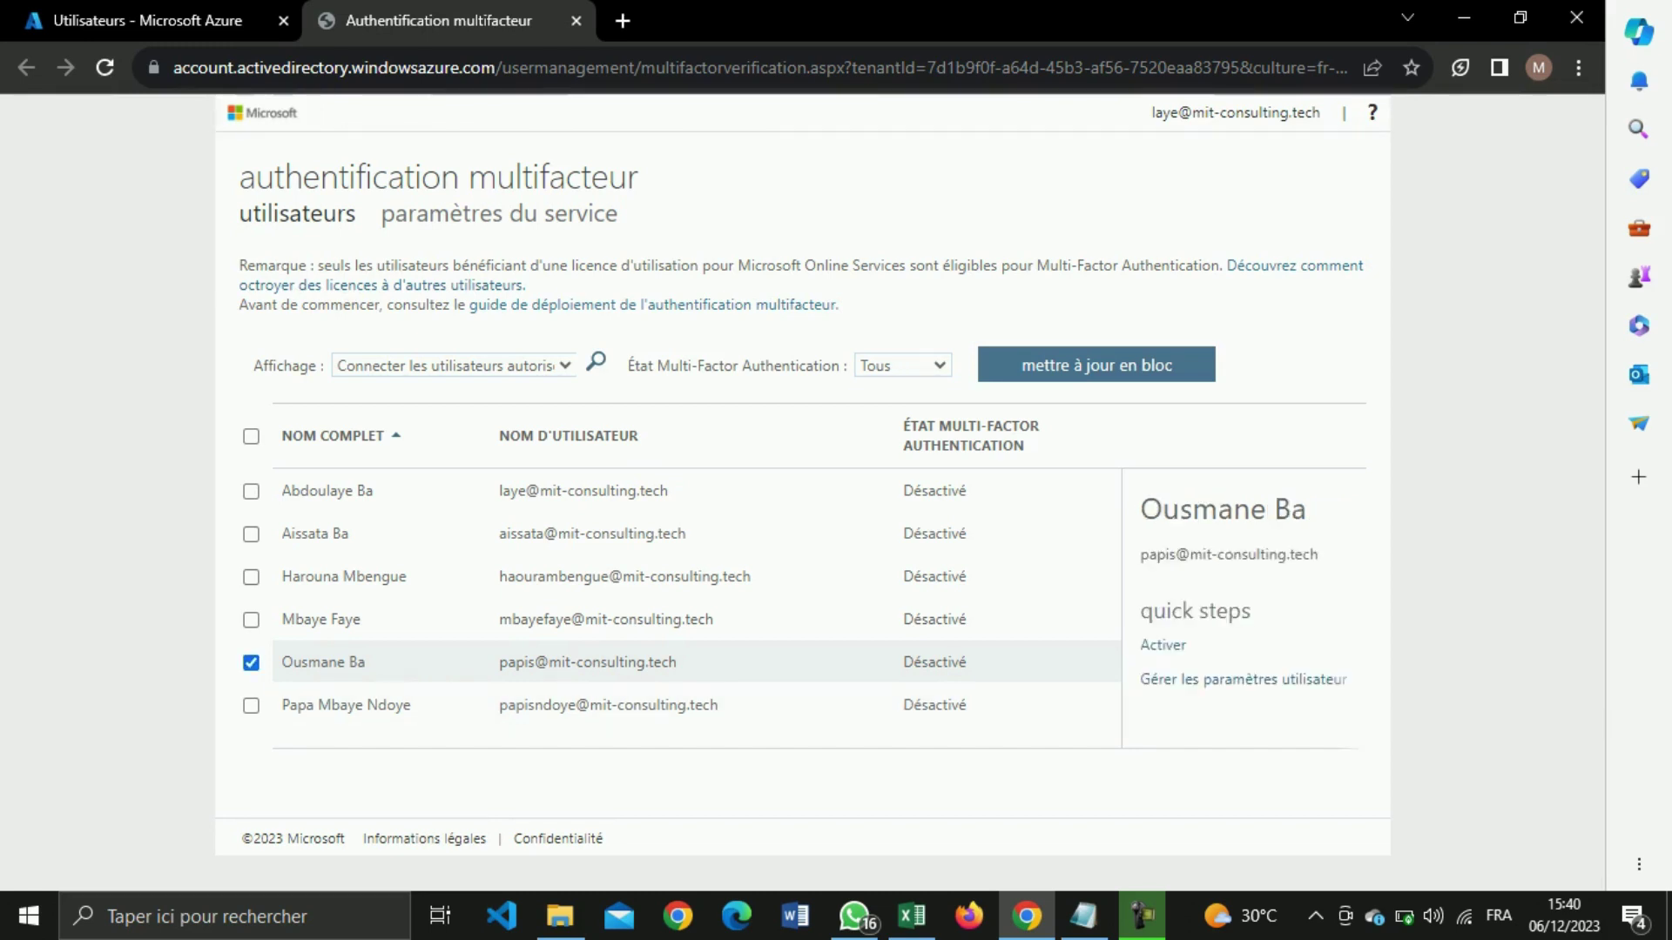
{"action": "left_click", "coordinate": [1163, 645]}
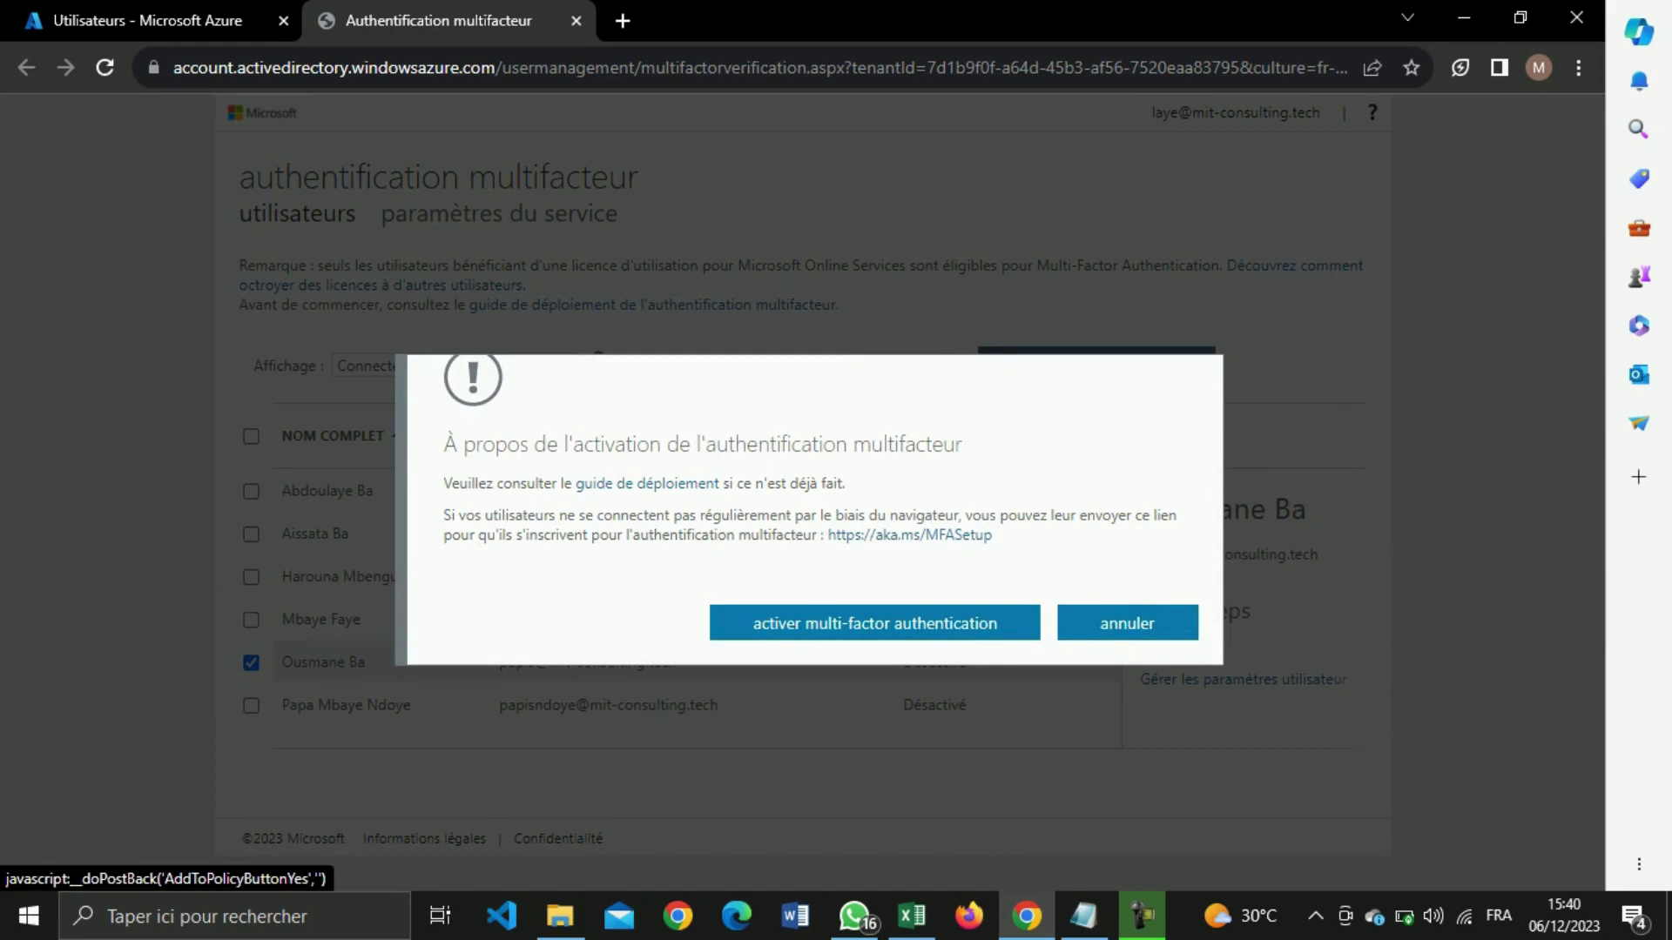
{"action": "left_click", "coordinate": [874, 623]}
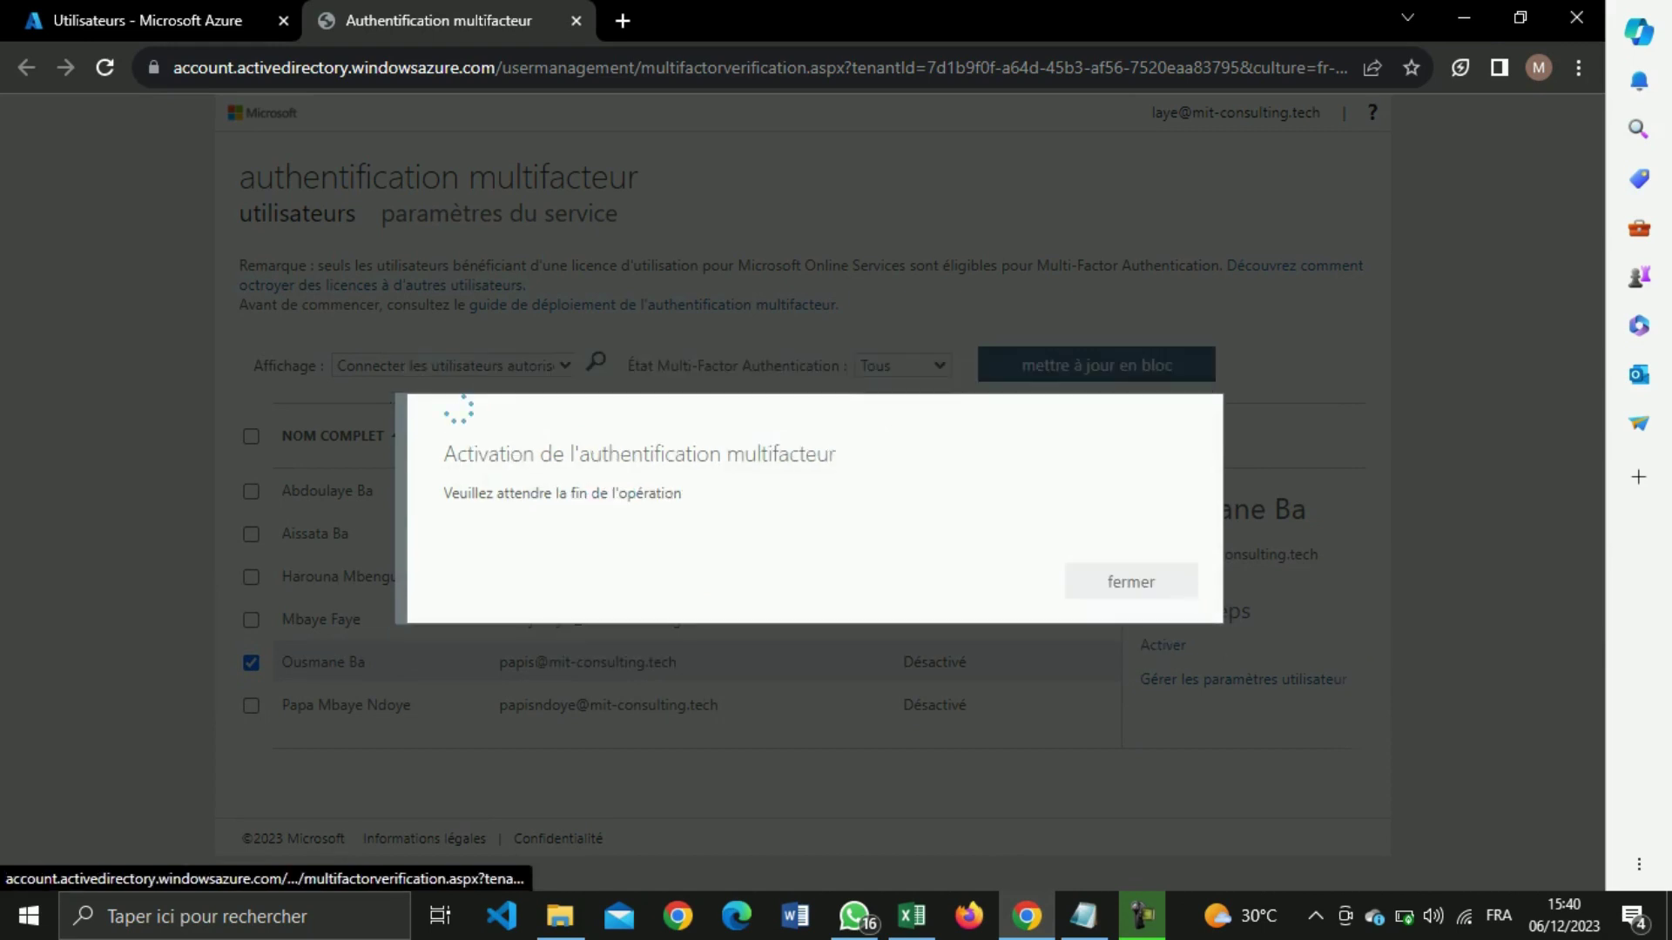
{"action": "left_click", "coordinate": [1130, 582]}
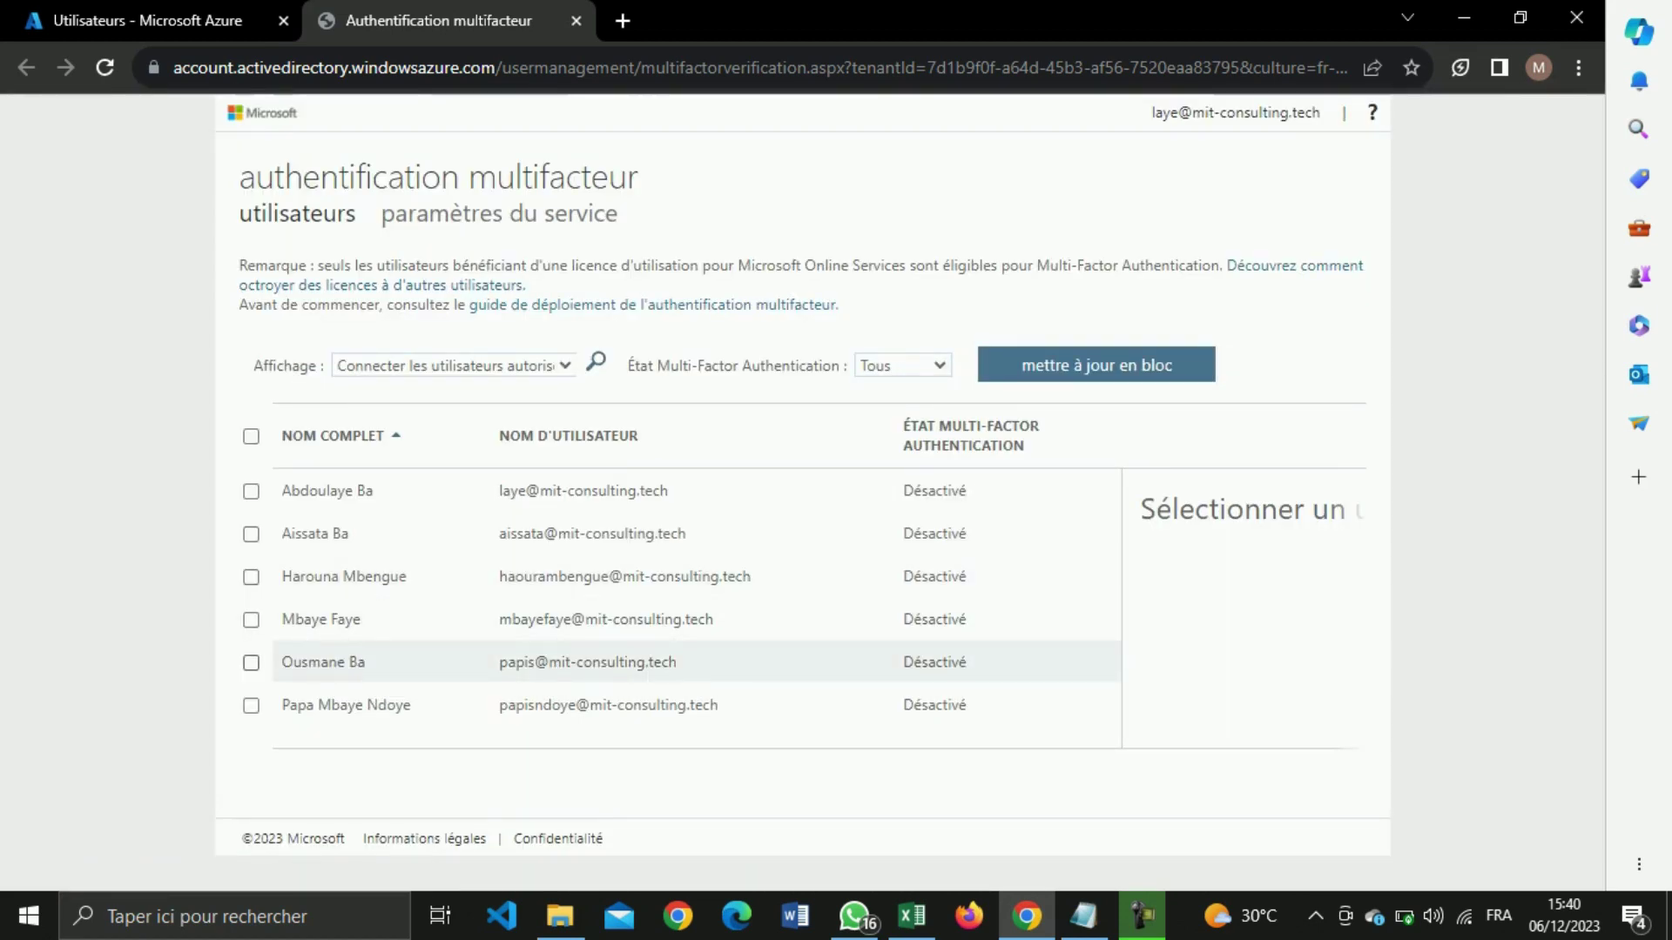
Select the fifth listed user again and activate multi-factor authentication for that account.
{"action": "left_click", "coordinate": [251, 663]}
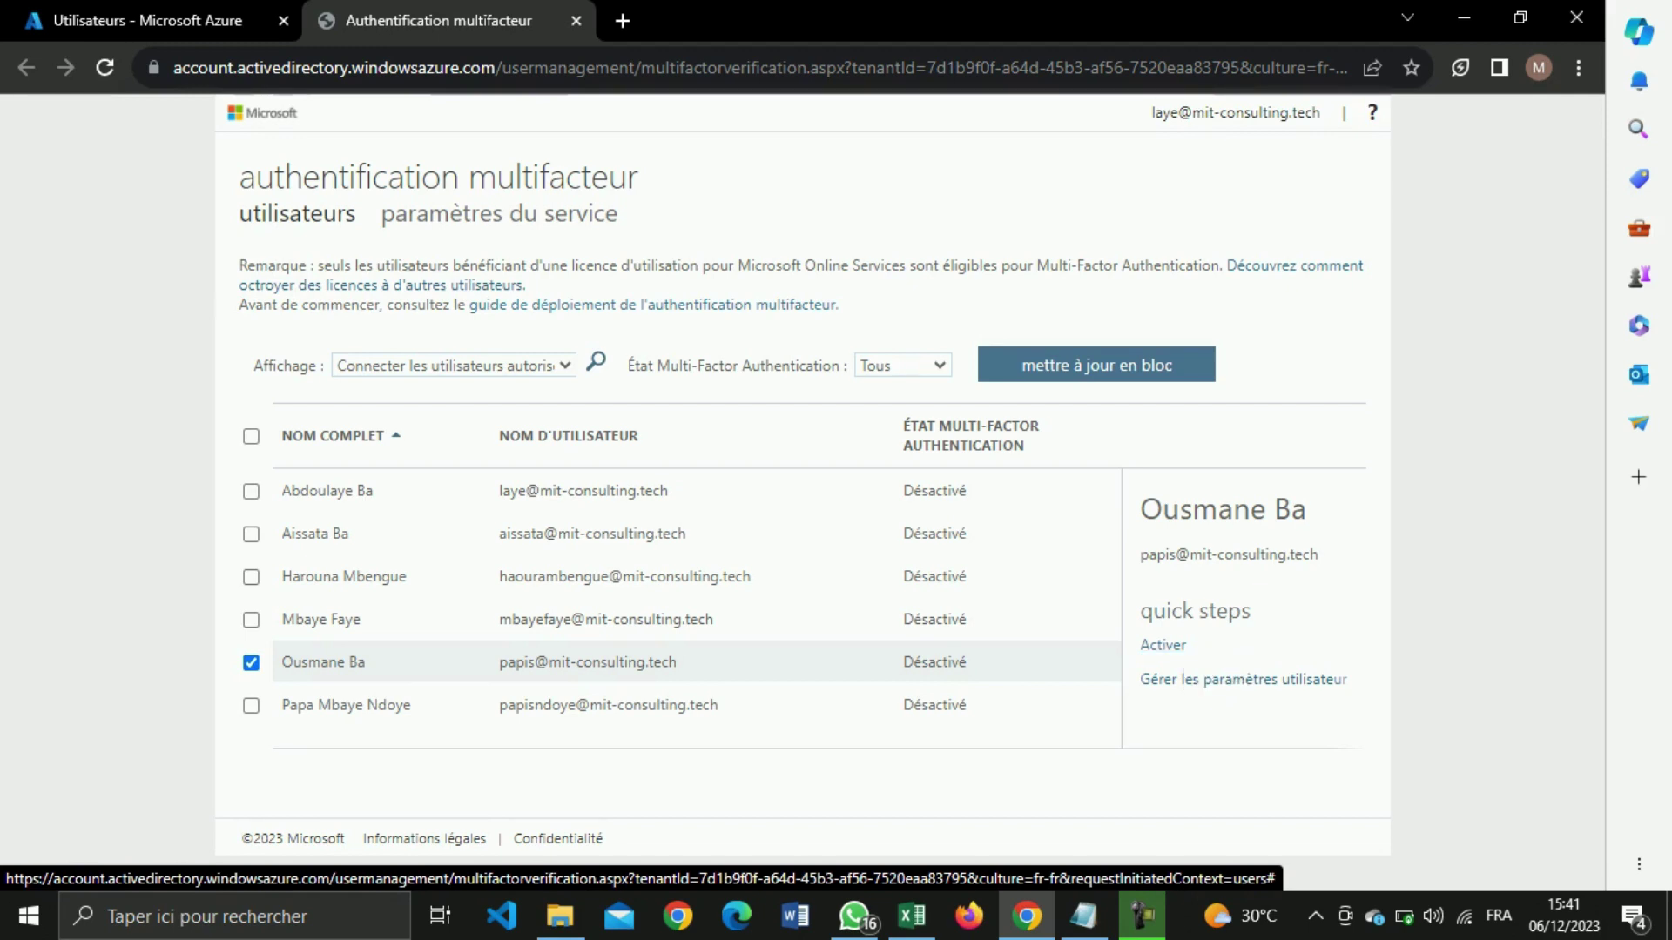
{"action": "left_click", "coordinate": [1162, 645]}
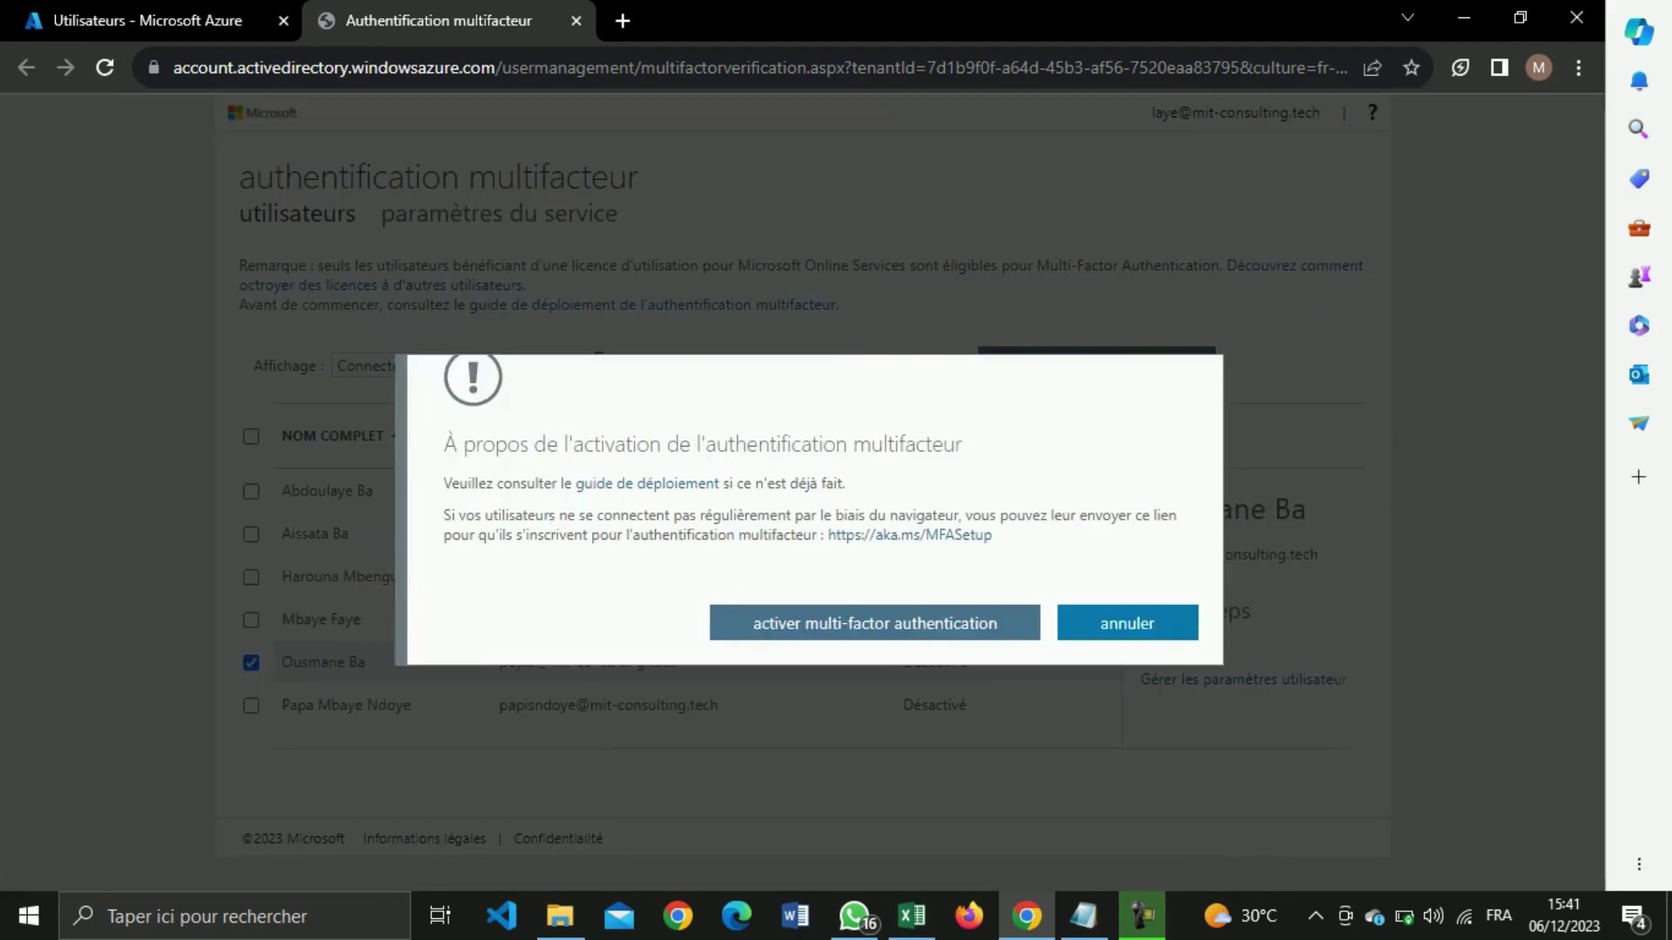
{"action": "left_click", "coordinate": [875, 623]}
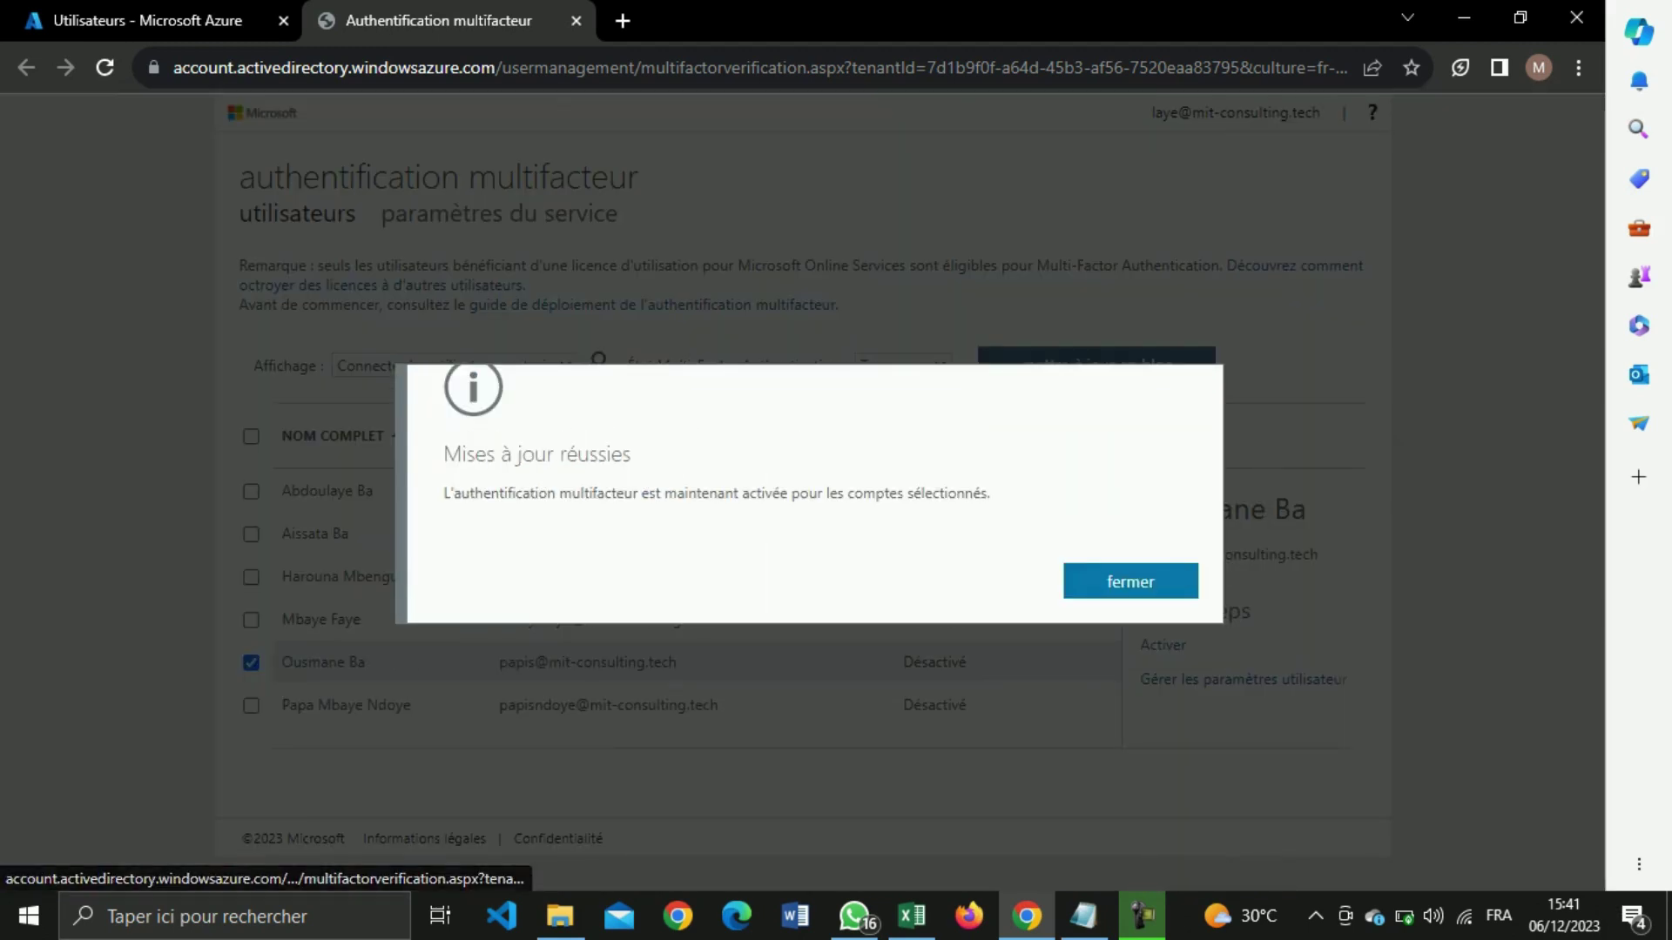
{"action": "left_click", "coordinate": [1130, 581]}
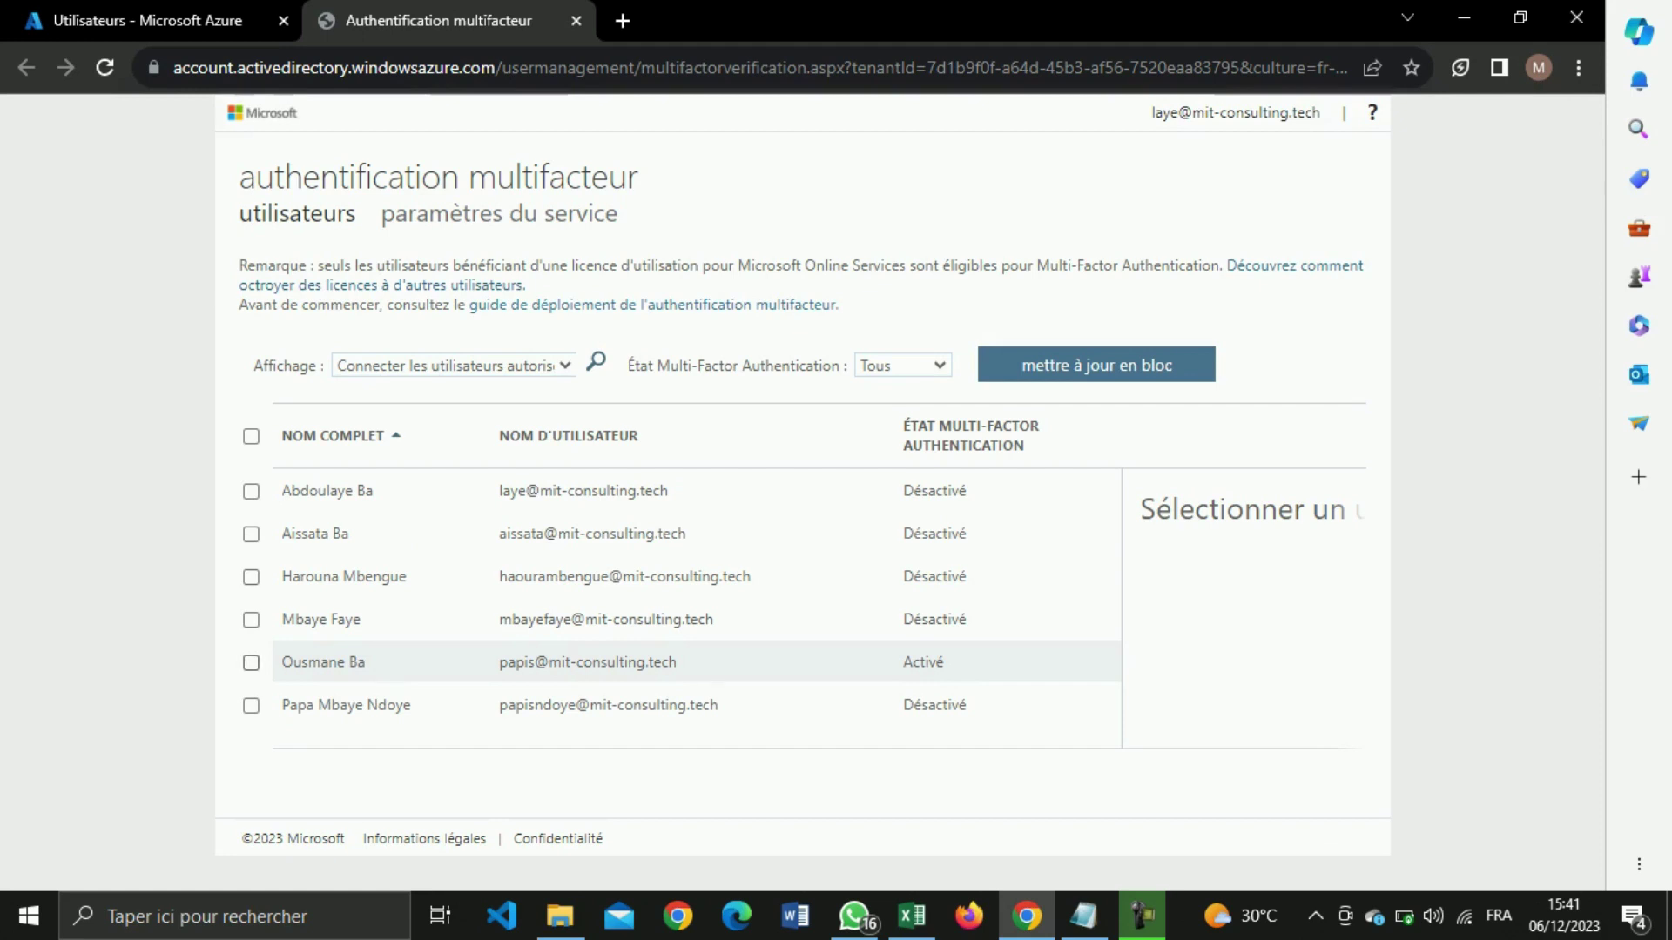
Enforce multi-factor authentication for the fifth listed user with the Appliquer quick step.
{"action": "left_click", "coordinate": [250, 663]}
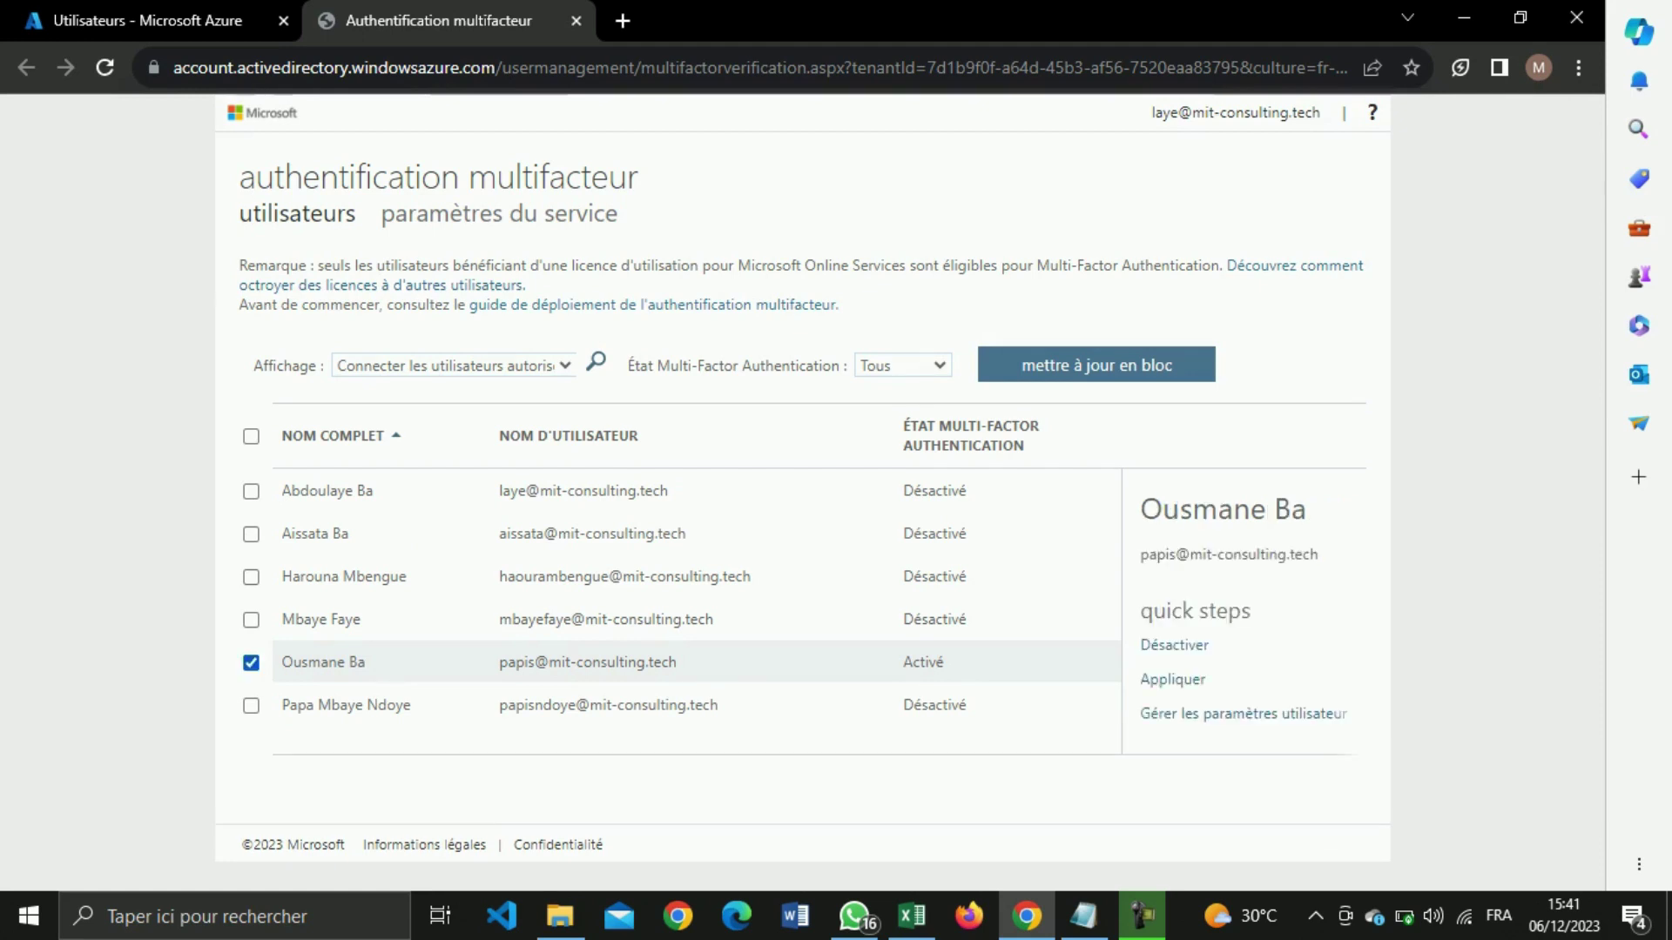
{"action": "left_click", "coordinate": [1172, 679]}
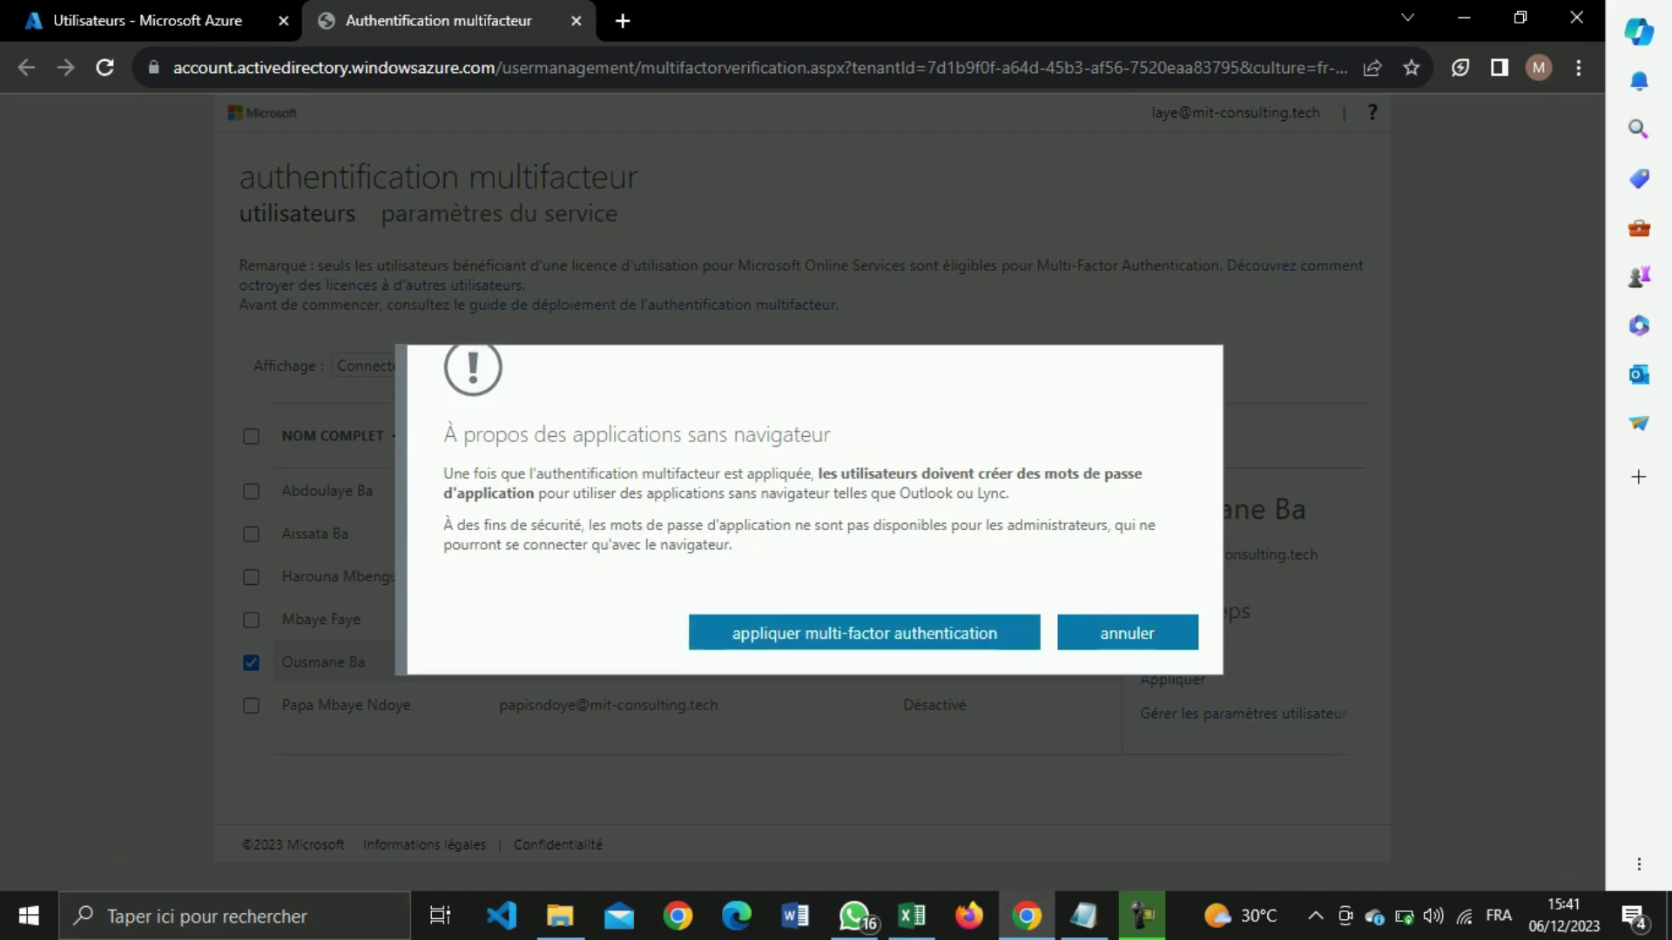
{"action": "left_click", "coordinate": [863, 633]}
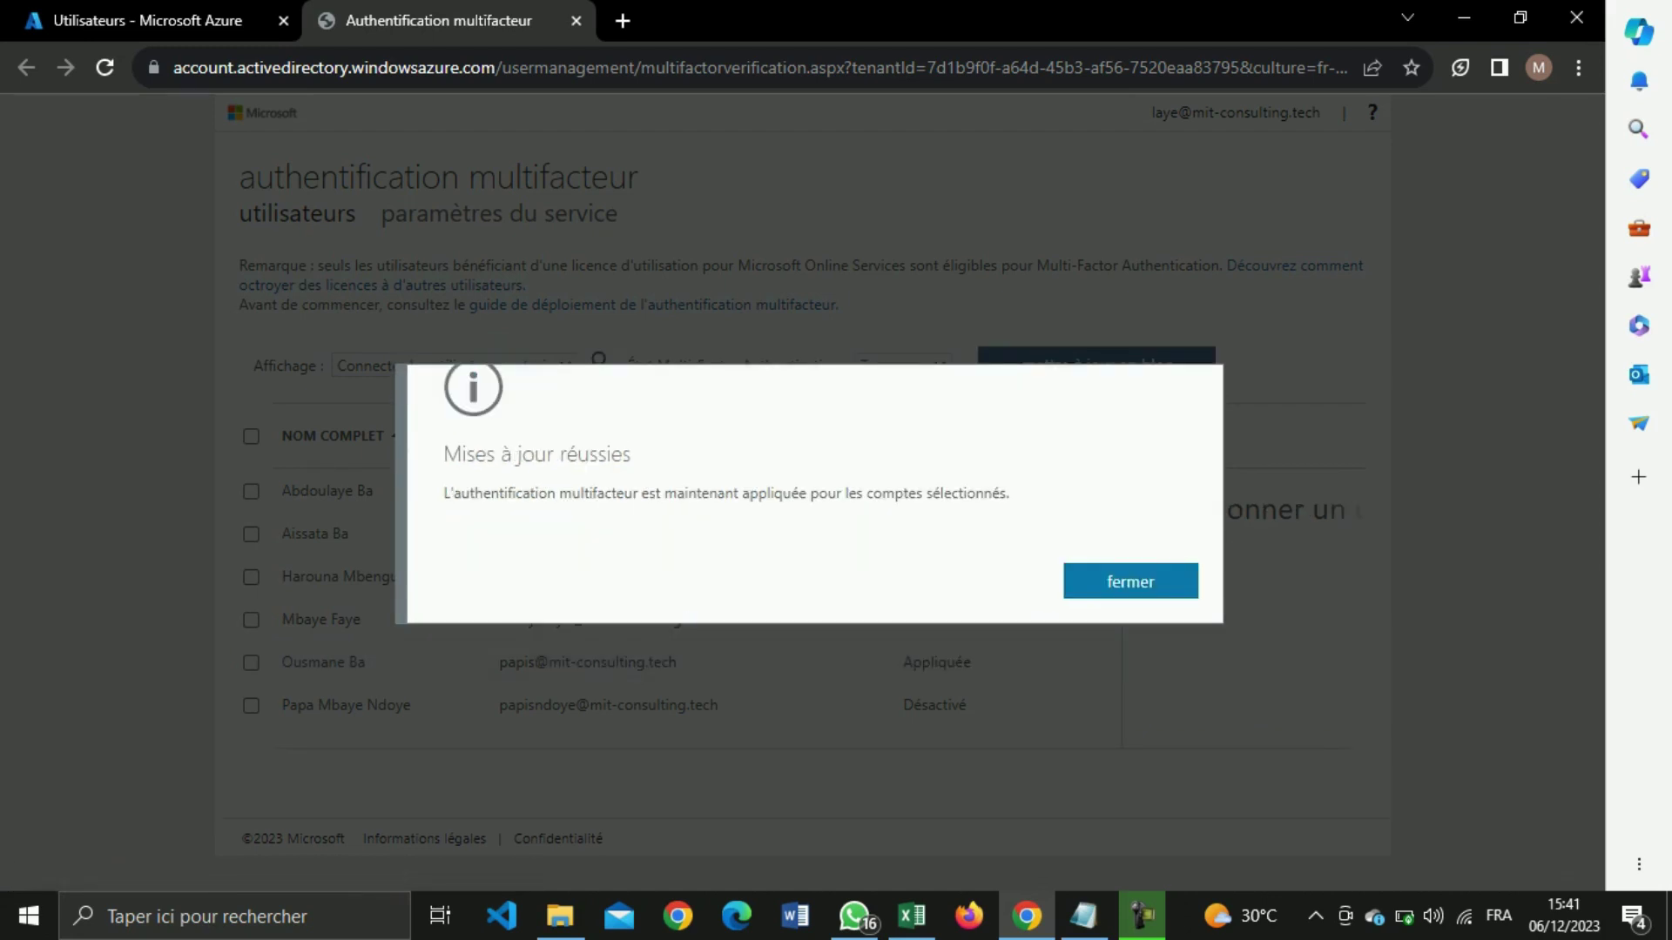
{"action": "left_click", "coordinate": [1130, 581]}
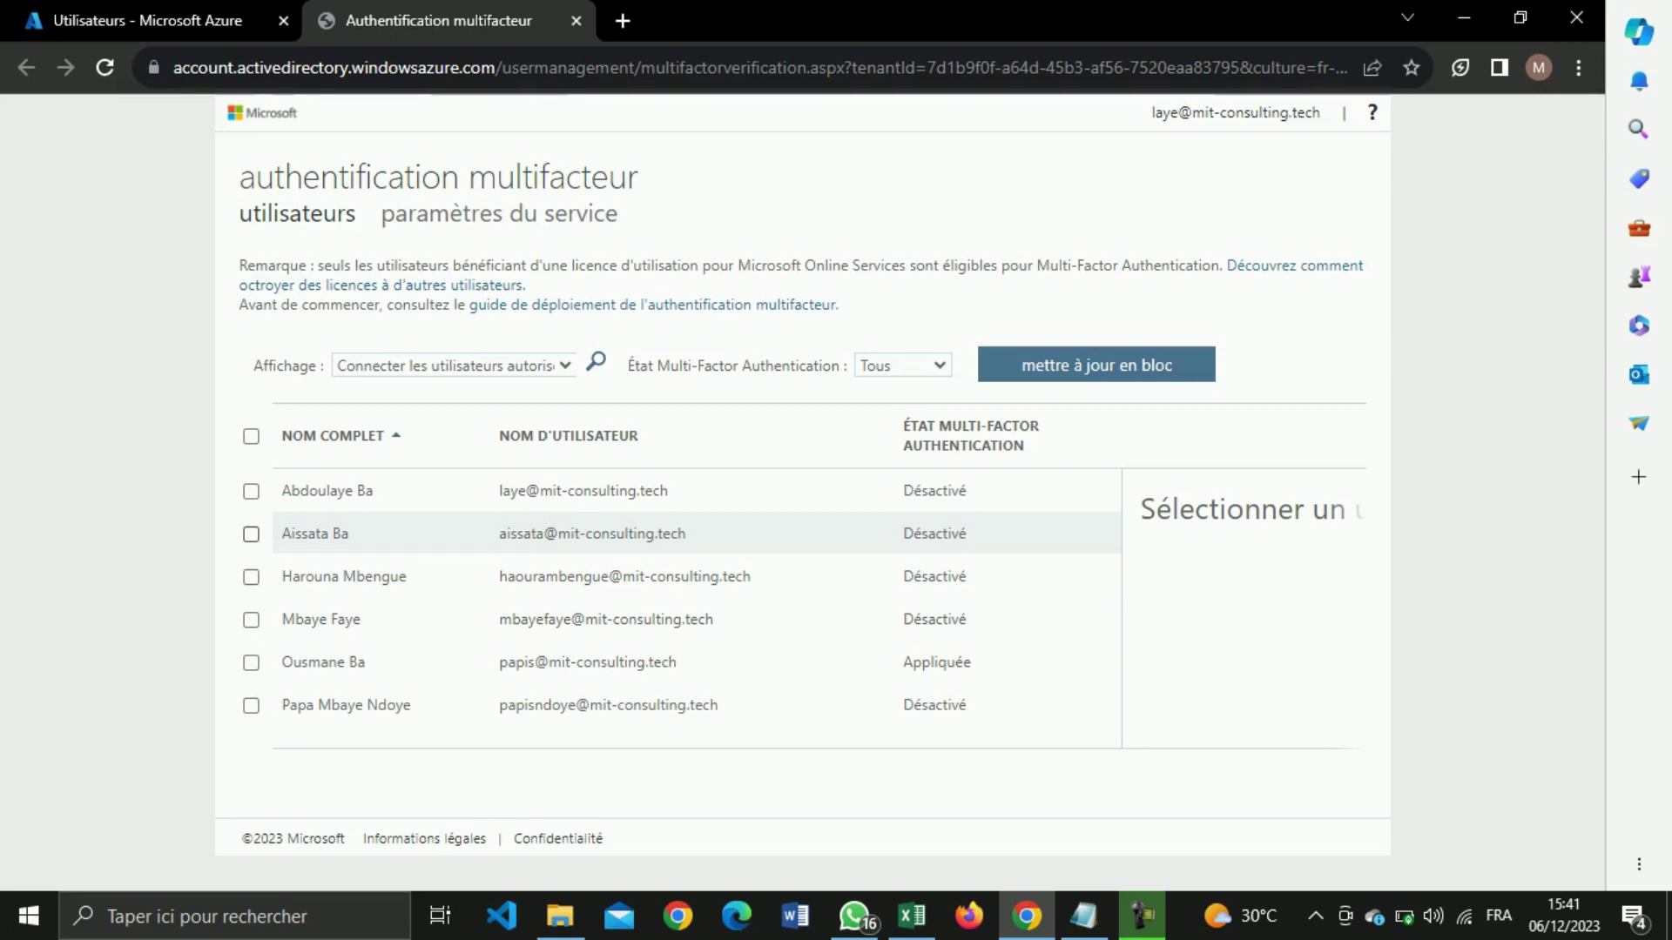
Activate multi-factor authentication for the second user in the list.
{"action": "left_click", "coordinate": [250, 534]}
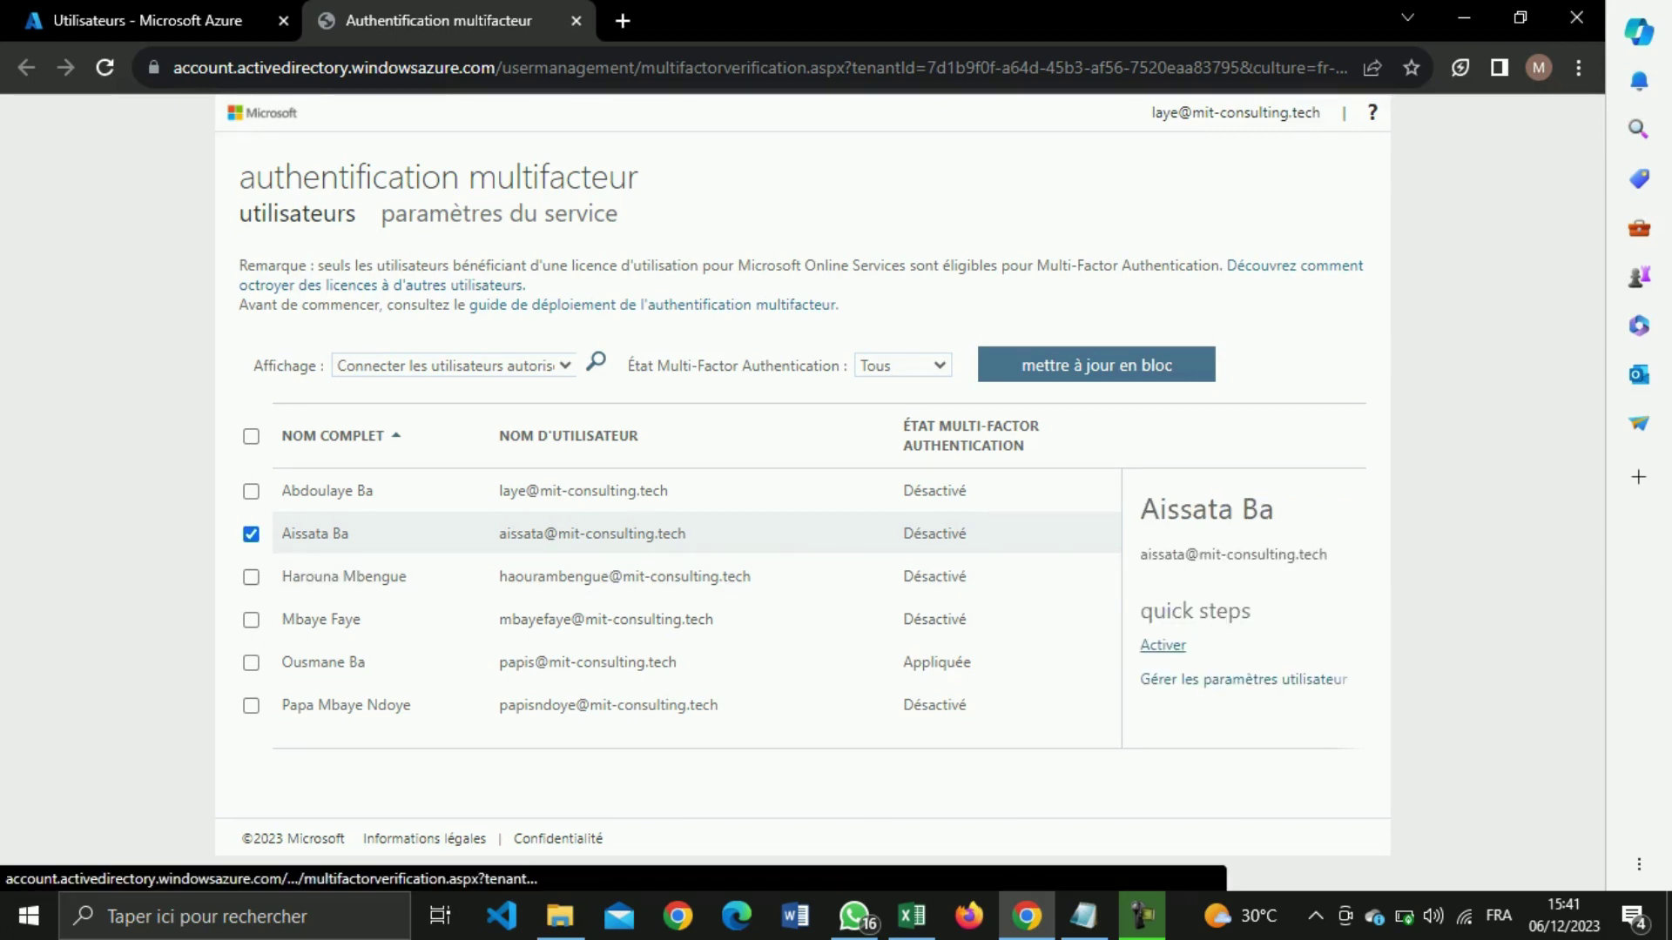
{"action": "left_click", "coordinate": [1162, 645]}
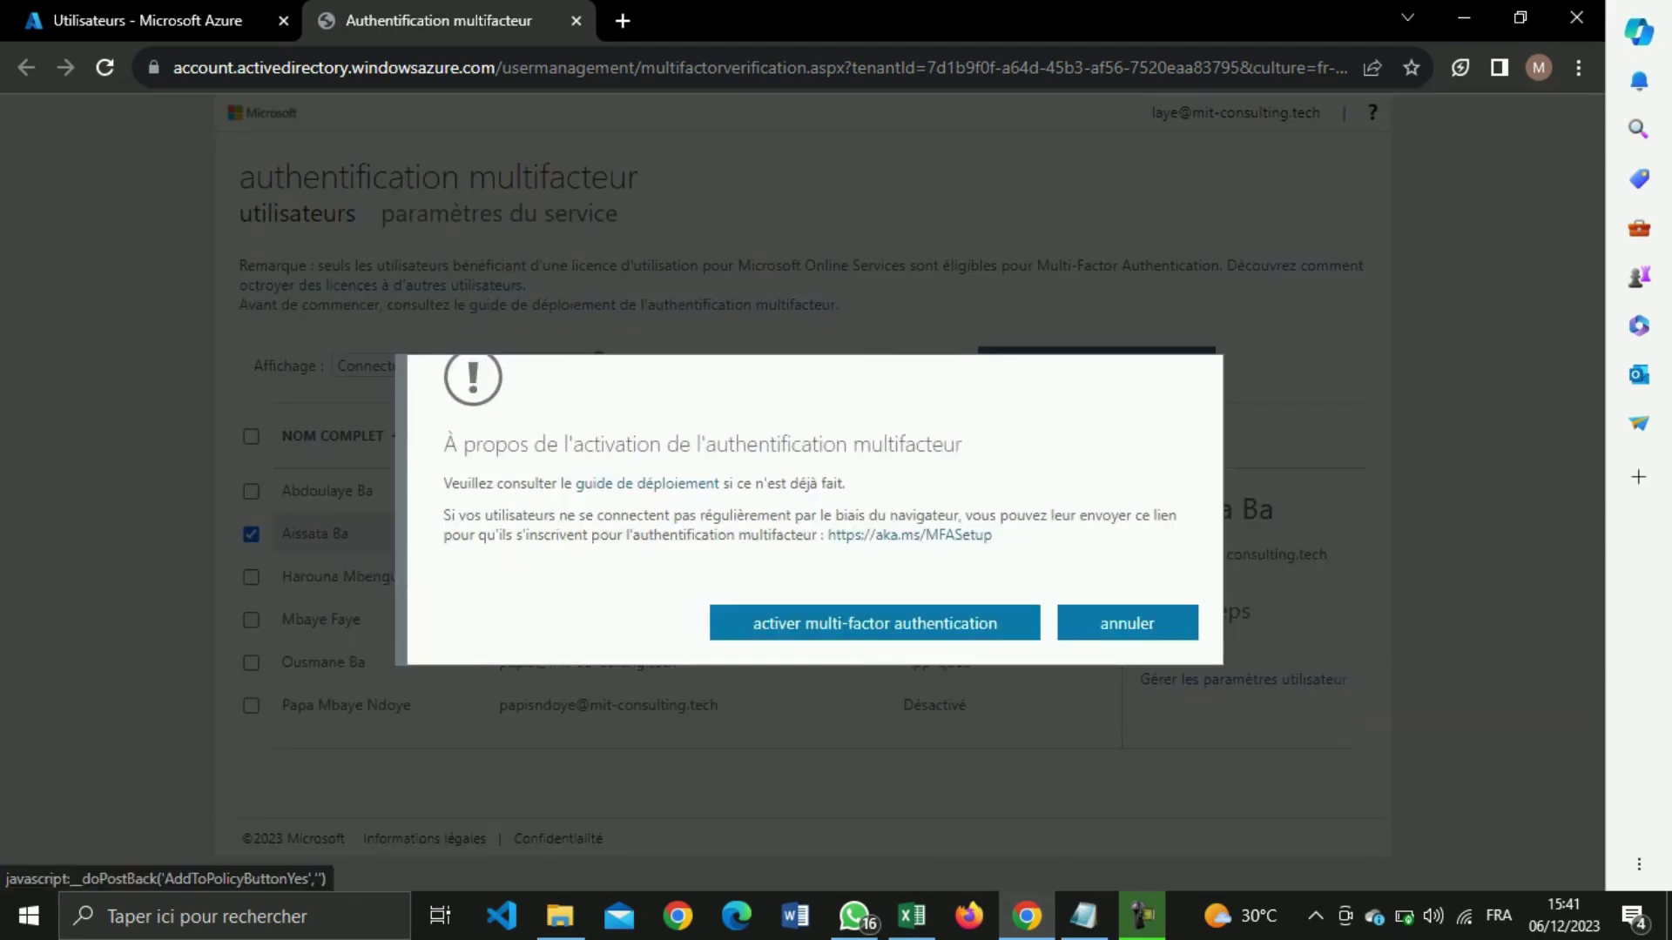
{"action": "left_click", "coordinate": [875, 624]}
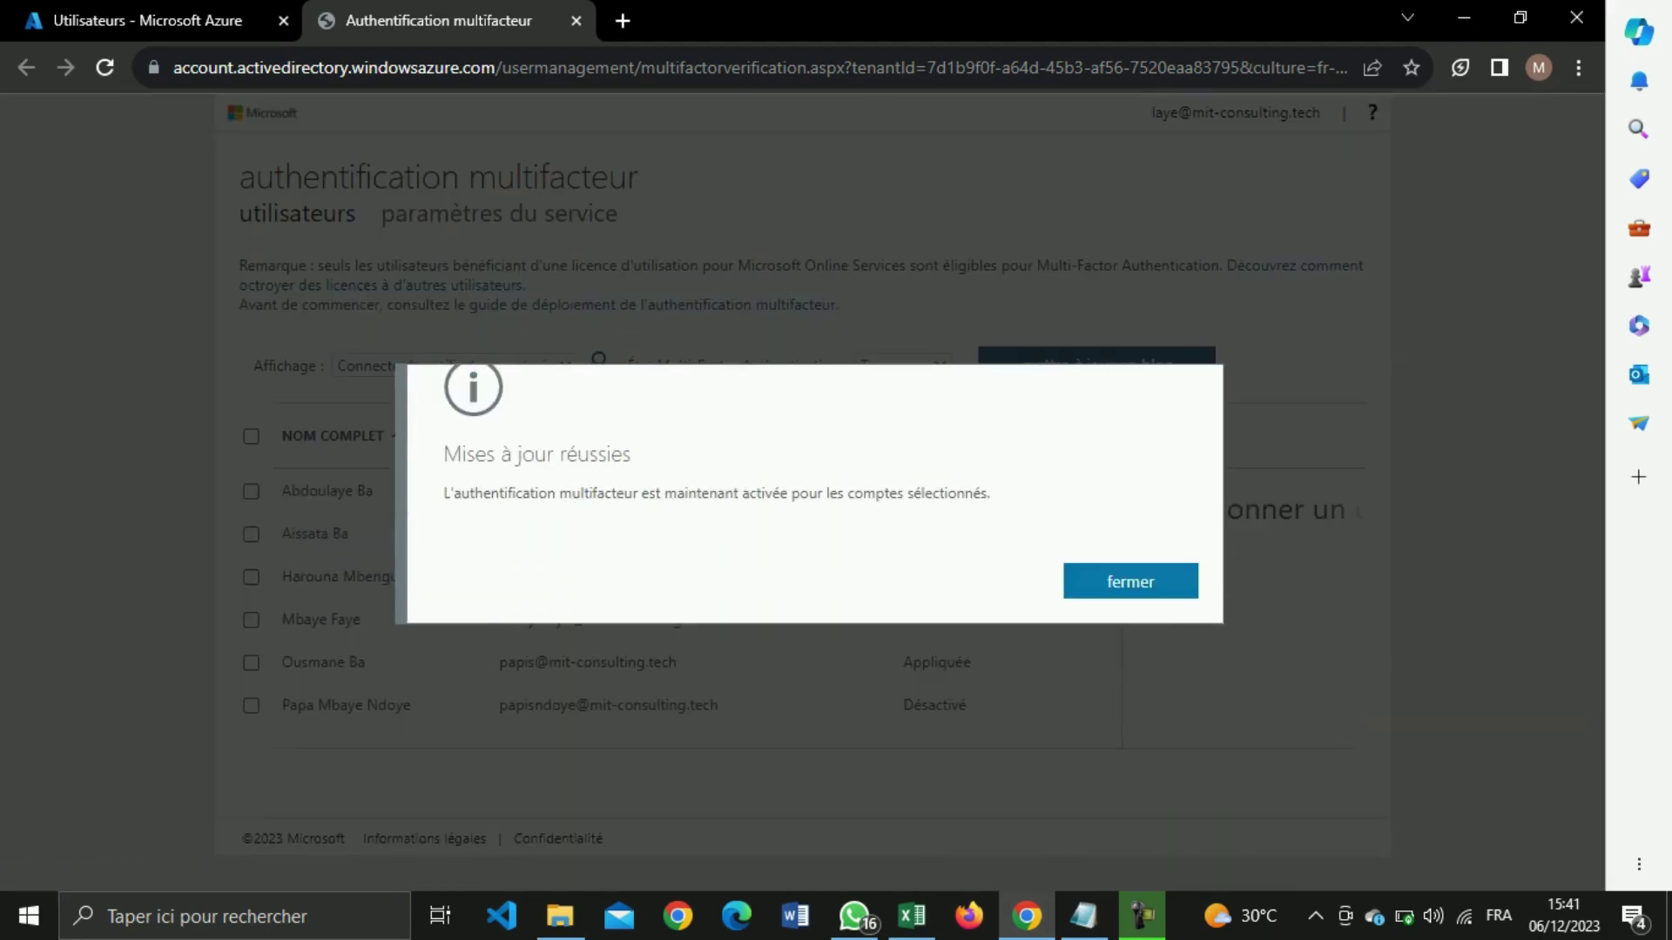
{"action": "left_click", "coordinate": [1130, 581]}
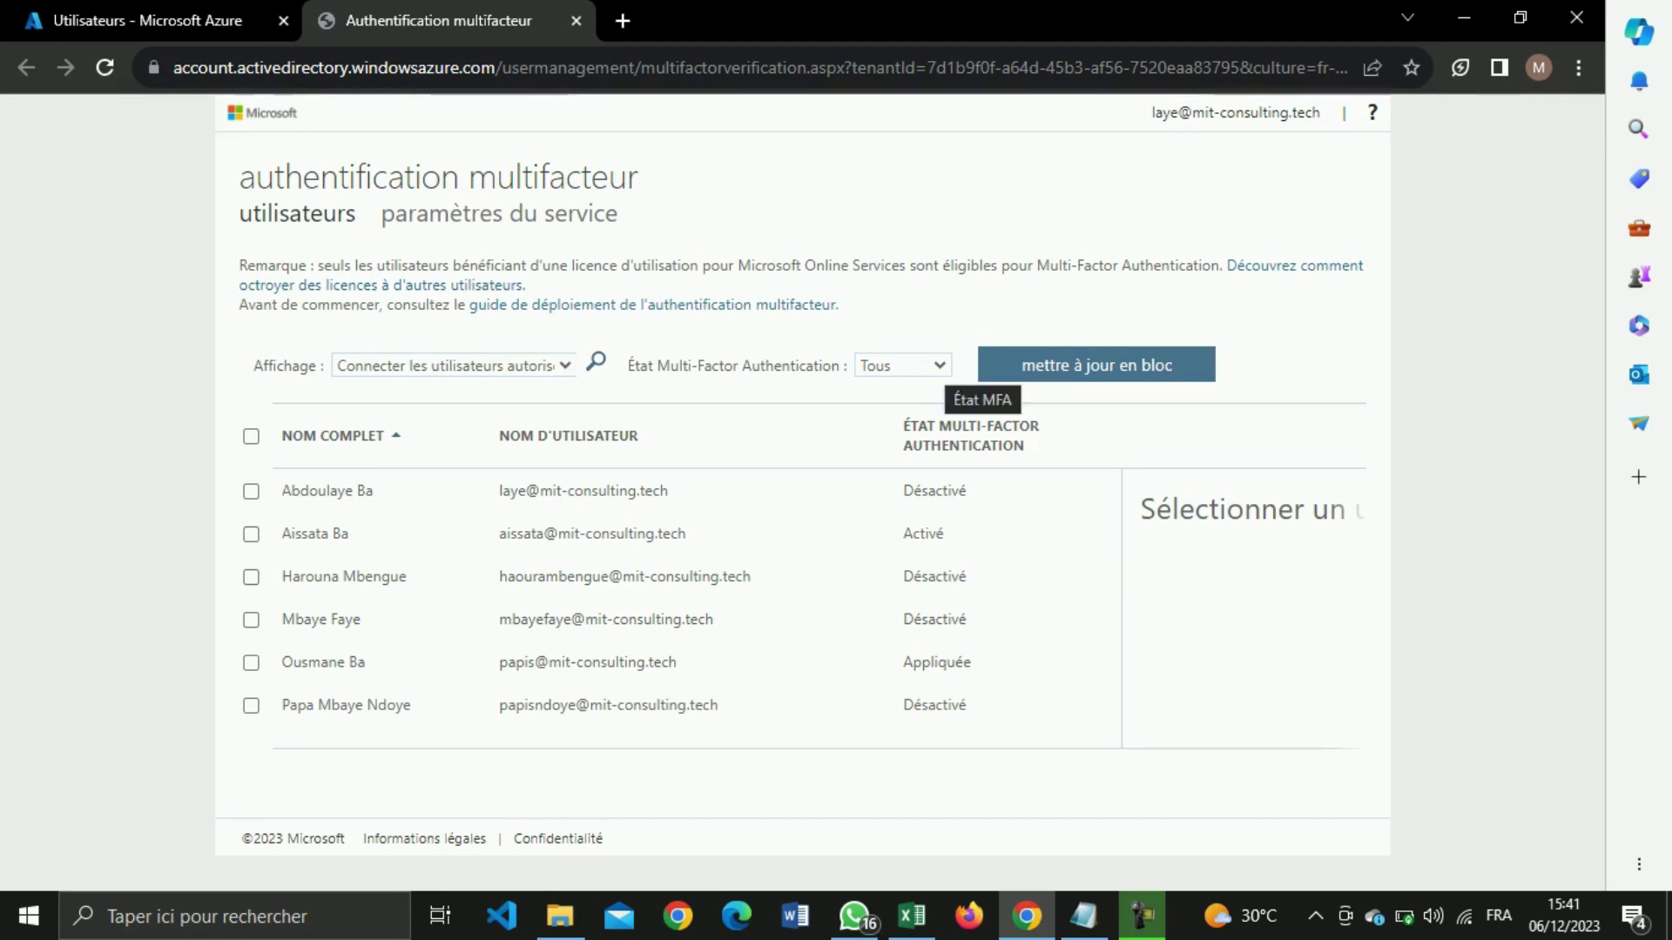
Filter the user list by the Activé multi-factor authentication state and dismiss the low-battery notice.
{"action": "left_click", "coordinate": [935, 366]}
{"action": "left_click", "coordinate": [896, 411]}
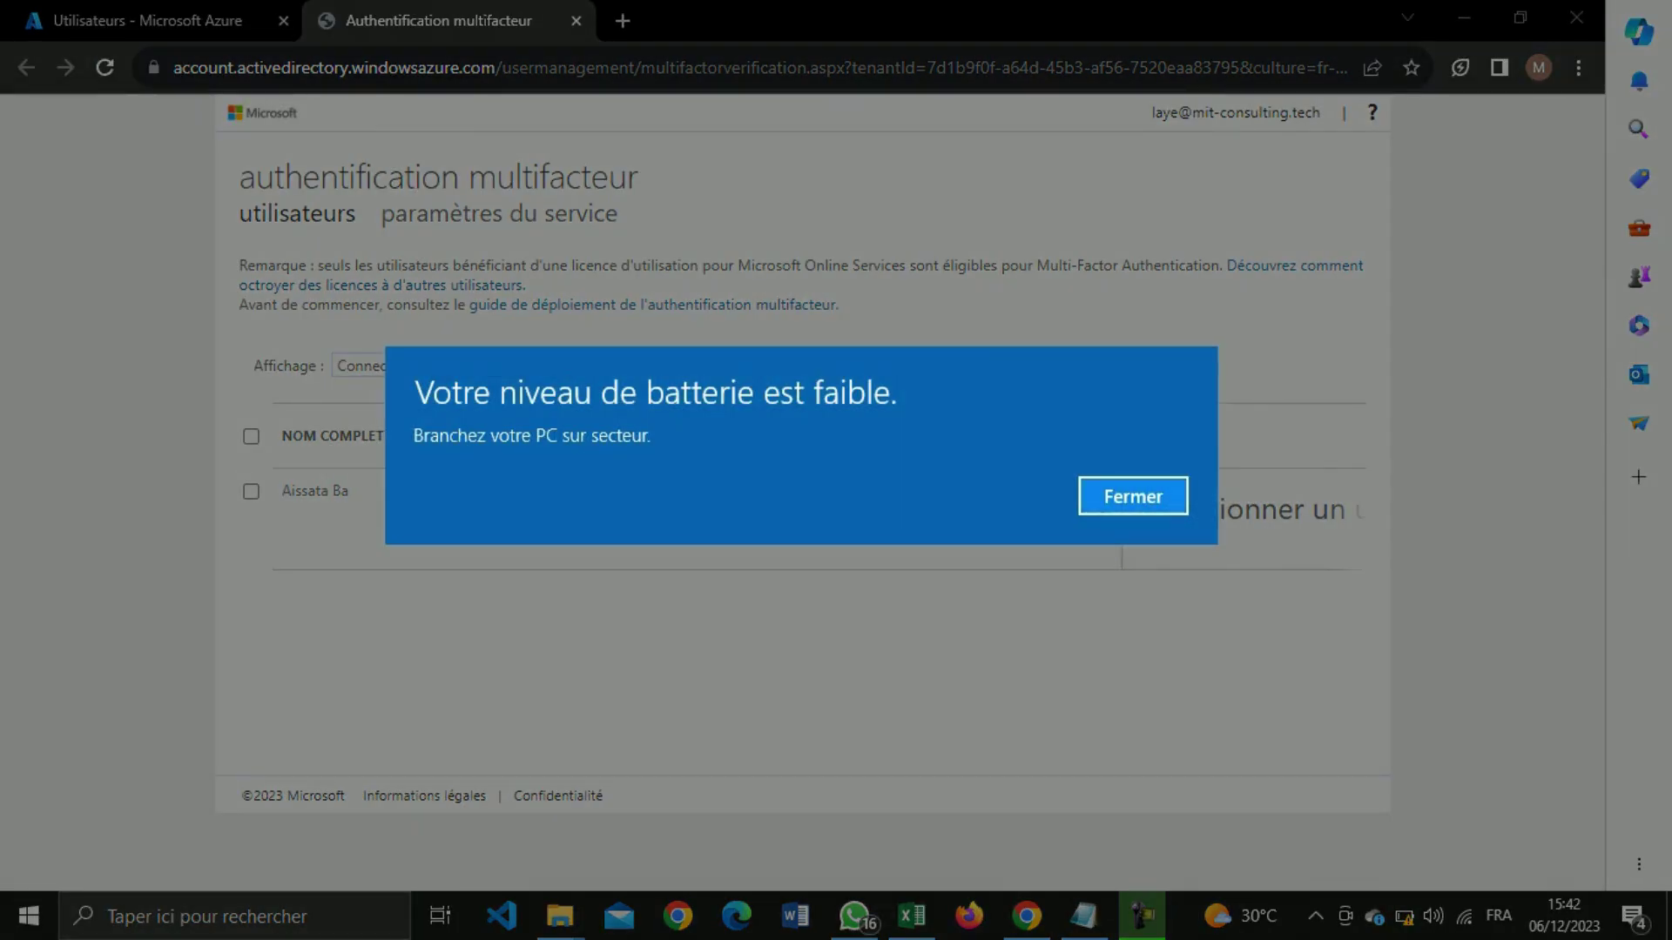
{"action": "key", "text": "Return"}
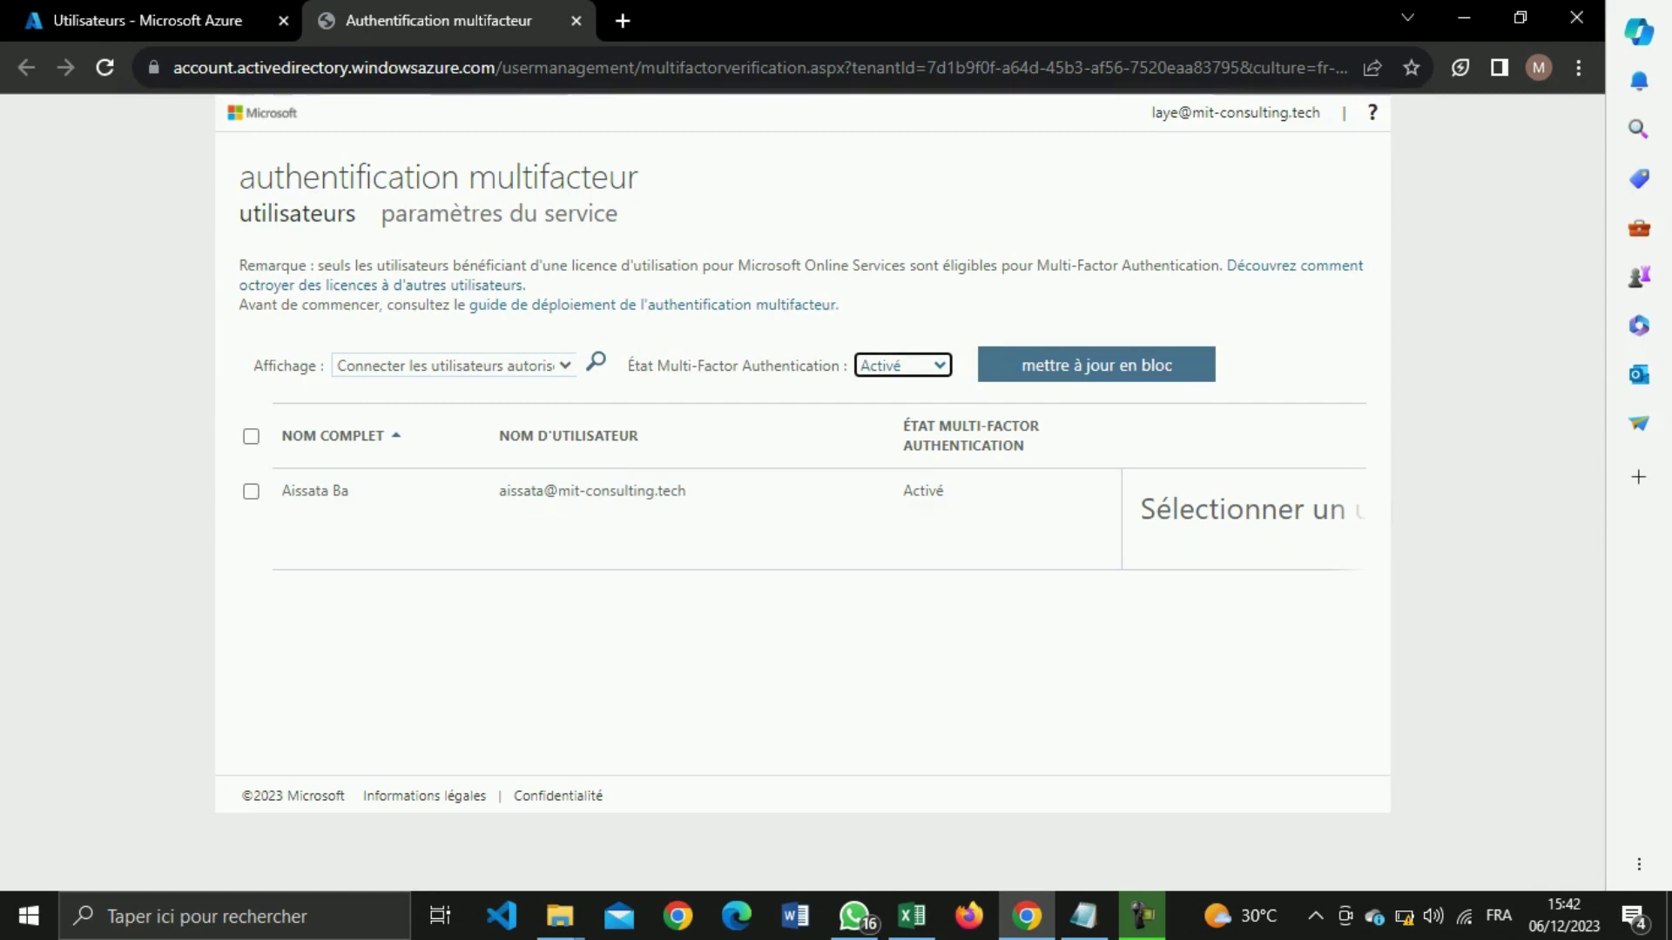
Filter the user list by the Appliquée multi-factor authentication state and reset the filter to Tous.
{"action": "left_click", "coordinate": [903, 366]}
{"action": "key", "text": "Down"}
{"action": "key", "text": "Return"}
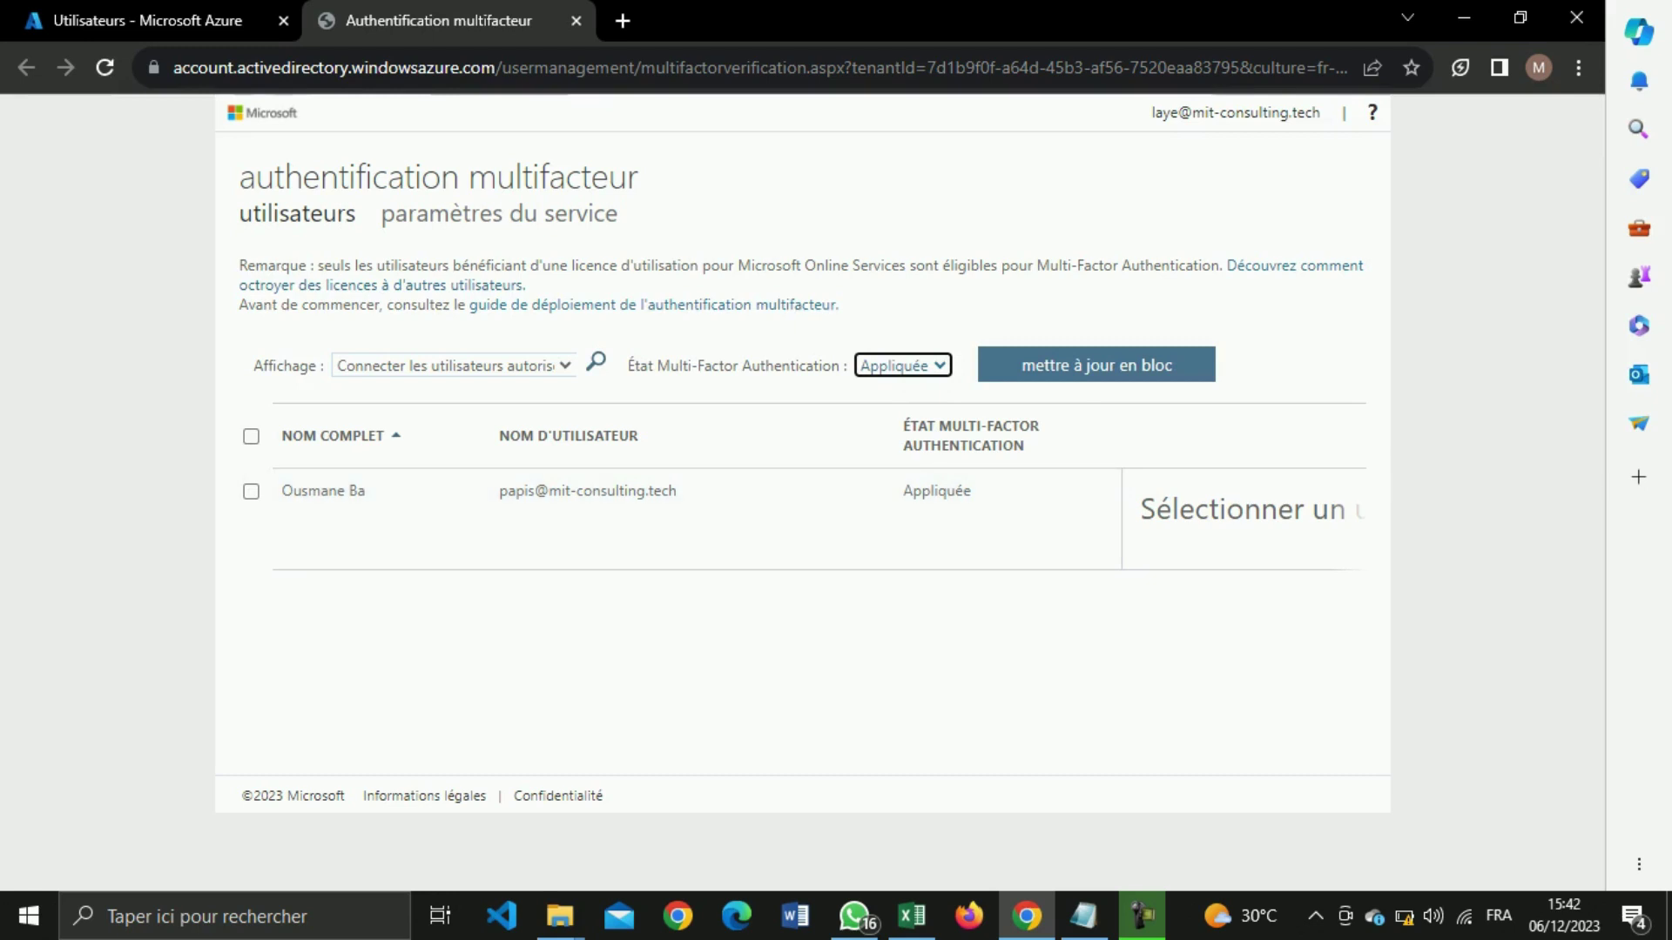
{"action": "left_click", "coordinate": [902, 366]}
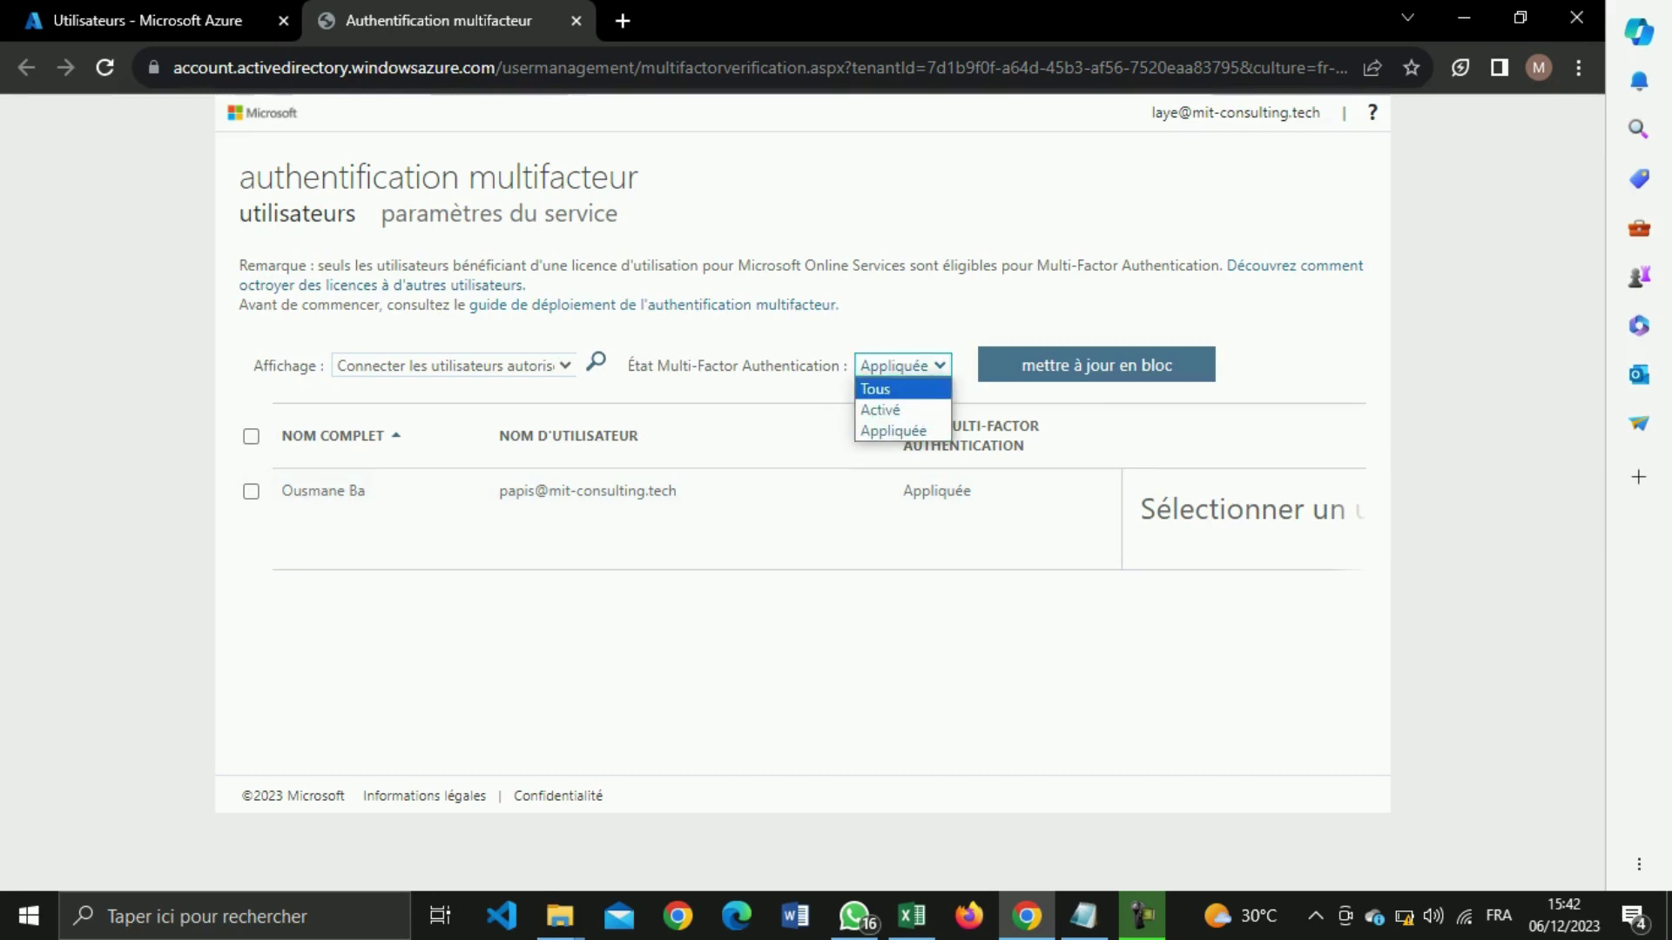
{"action": "left_click", "coordinate": [875, 389]}
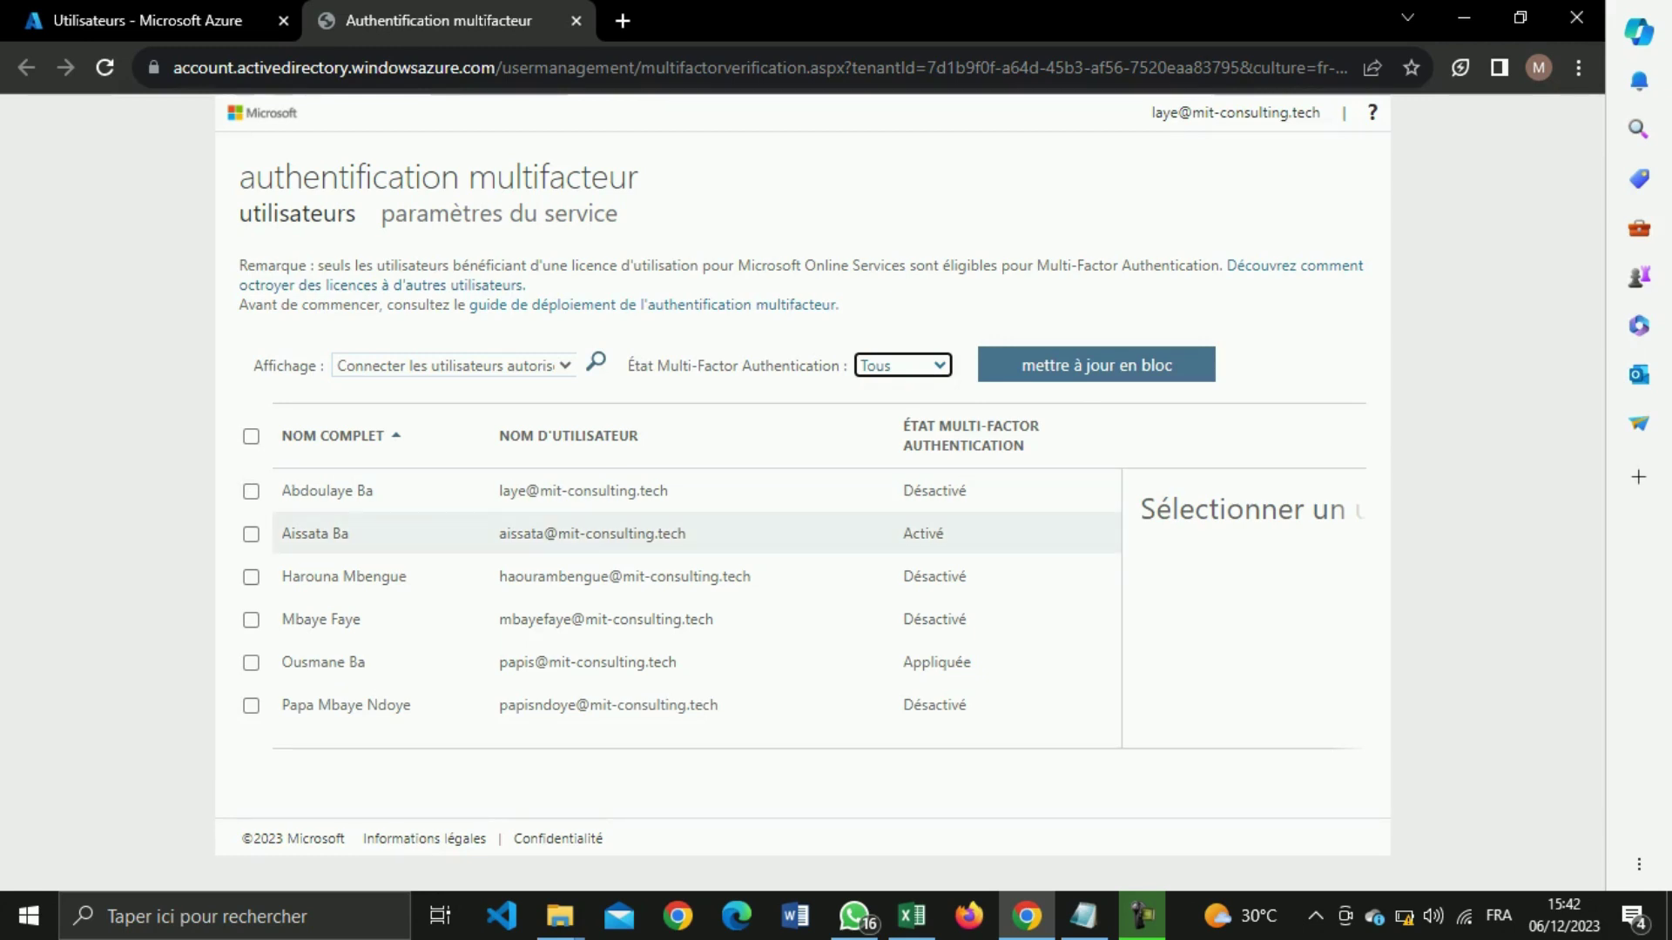
Deactivate multi-factor authentication for the second user in the list.
{"action": "left_click", "coordinate": [251, 534]}
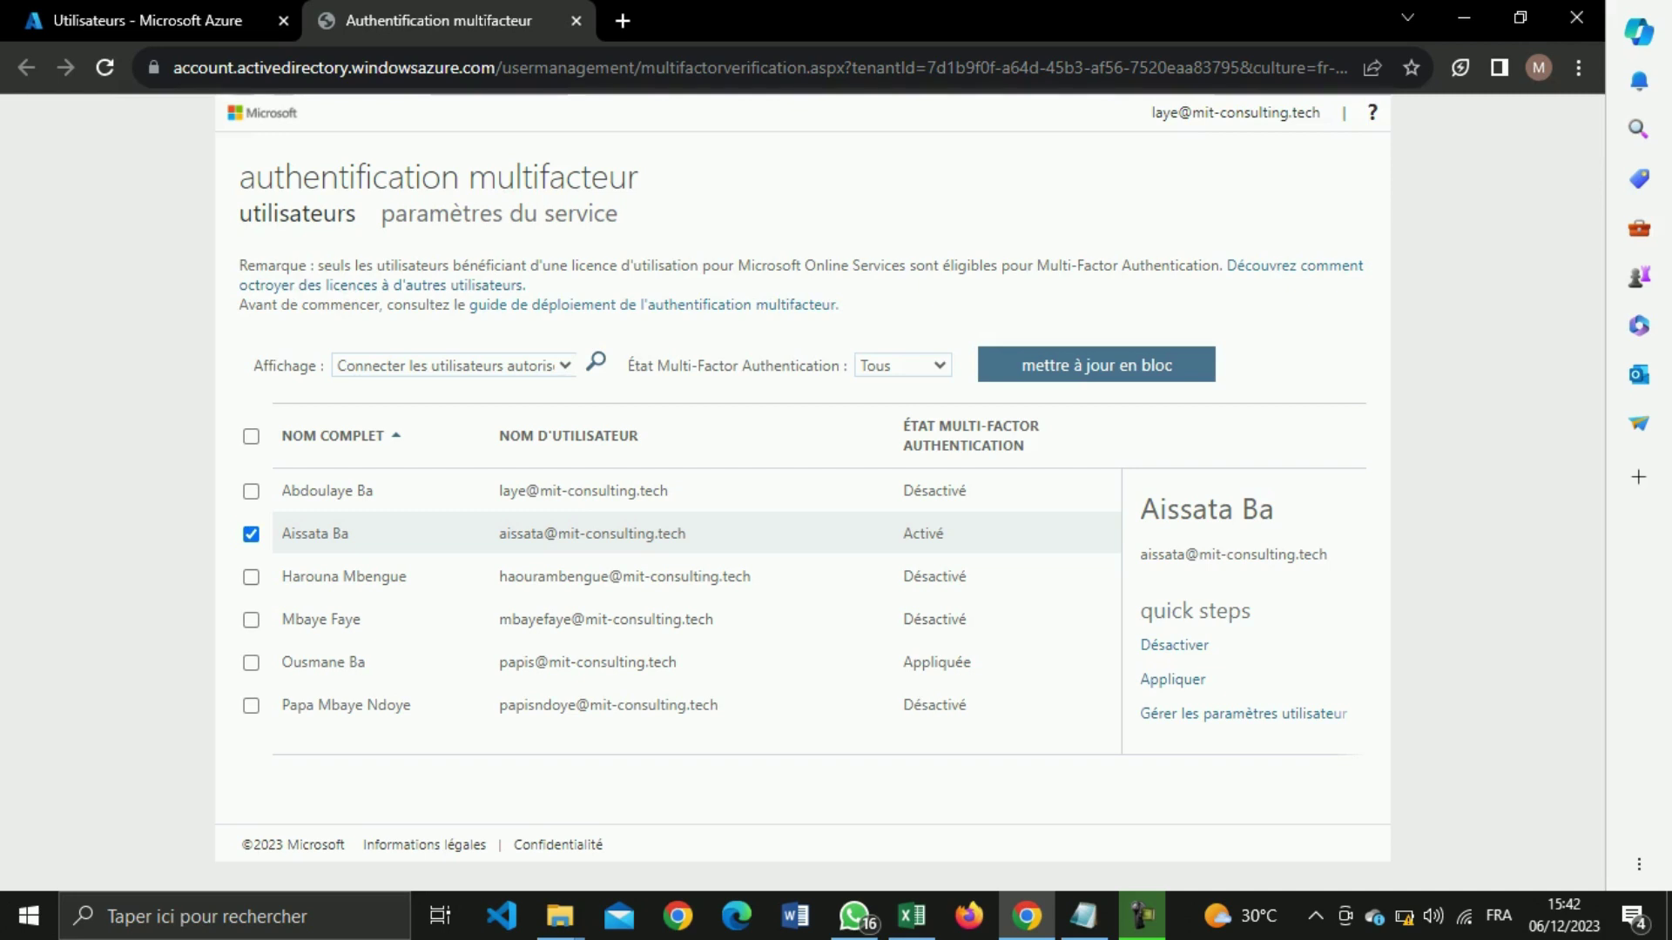
{"action": "left_click", "coordinate": [1174, 644]}
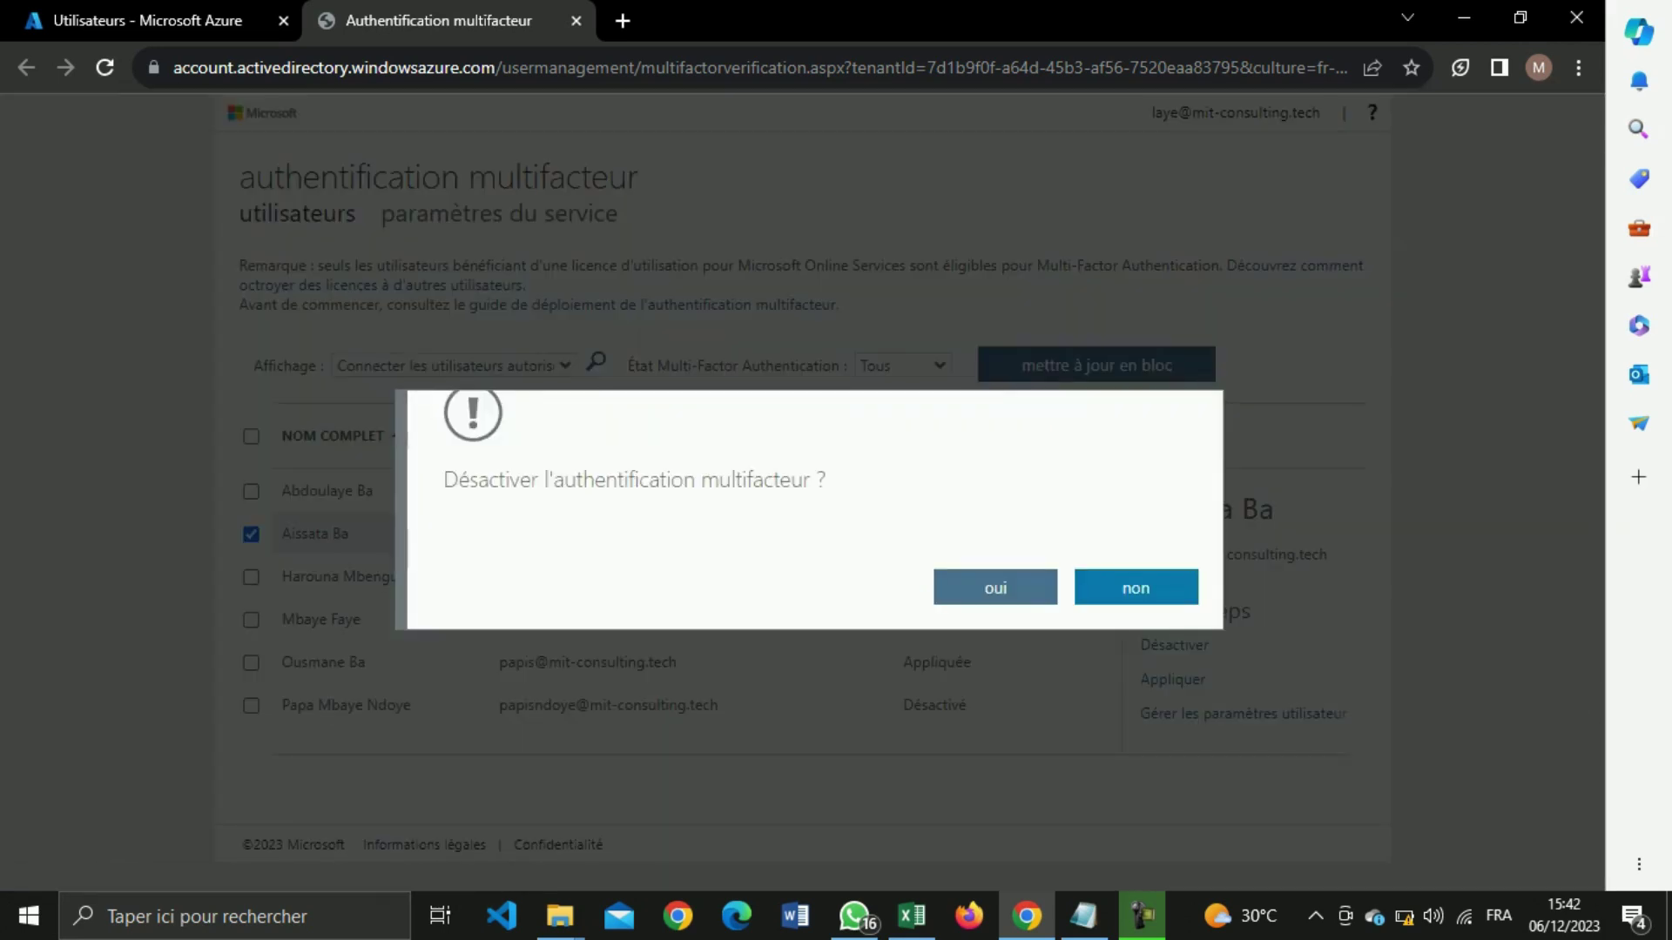
{"action": "left_click", "coordinate": [995, 588]}
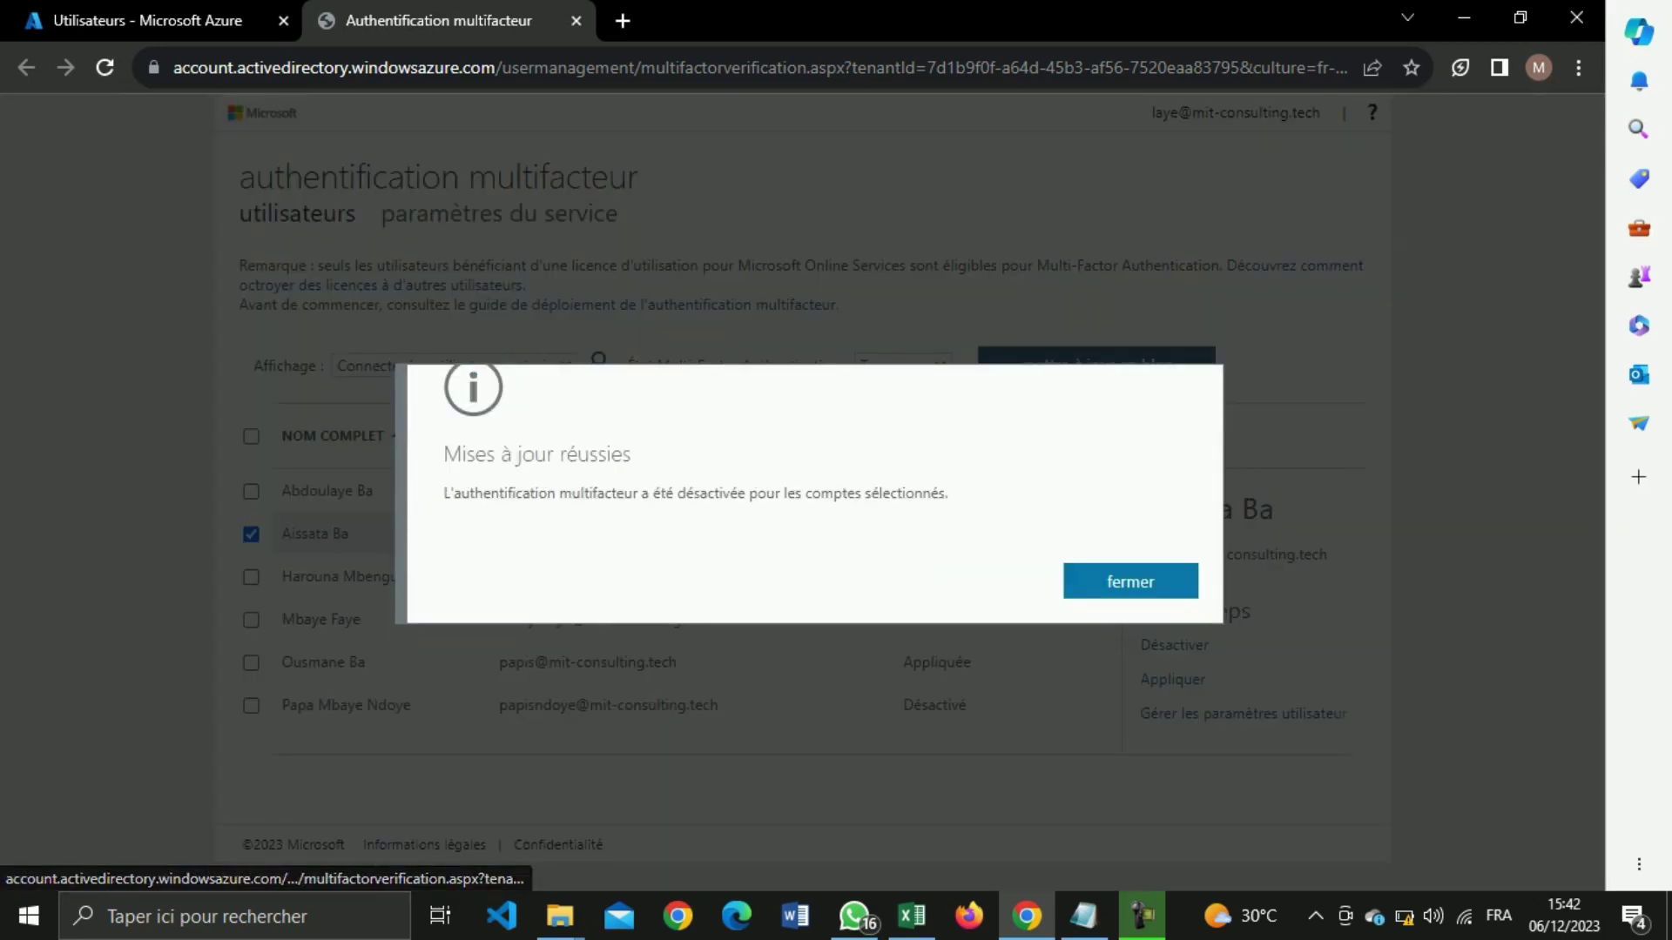
{"action": "left_click", "coordinate": [1130, 581]}
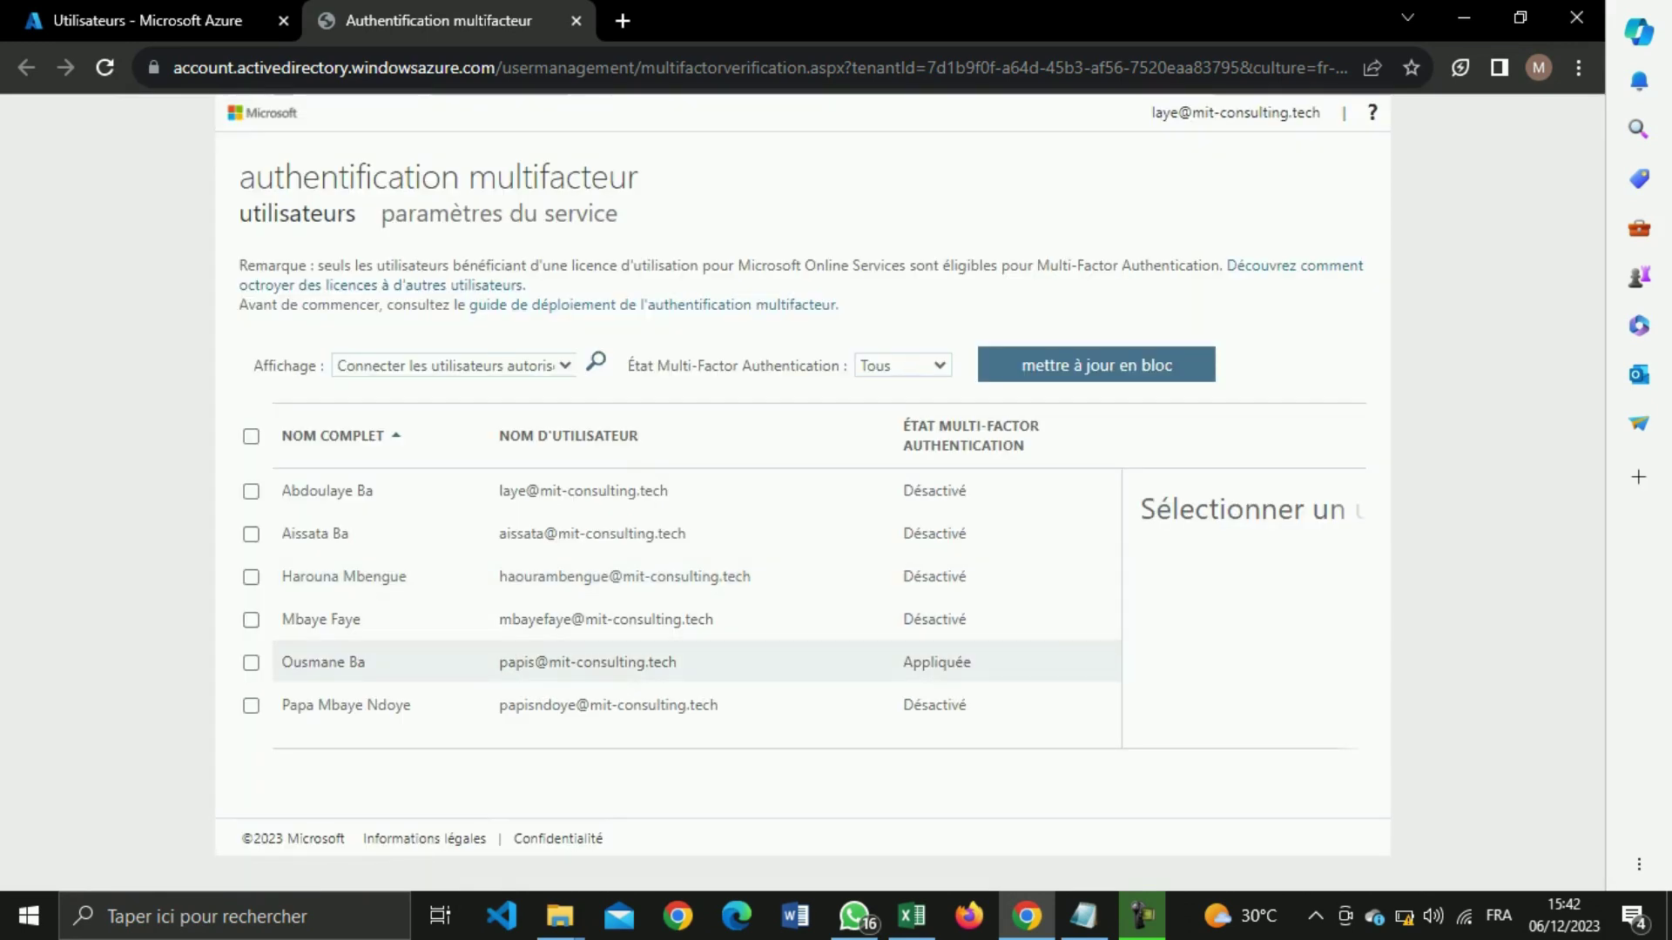
Deactivate multi-factor authentication for the fifth user in the list.
{"action": "left_click", "coordinate": [251, 662]}
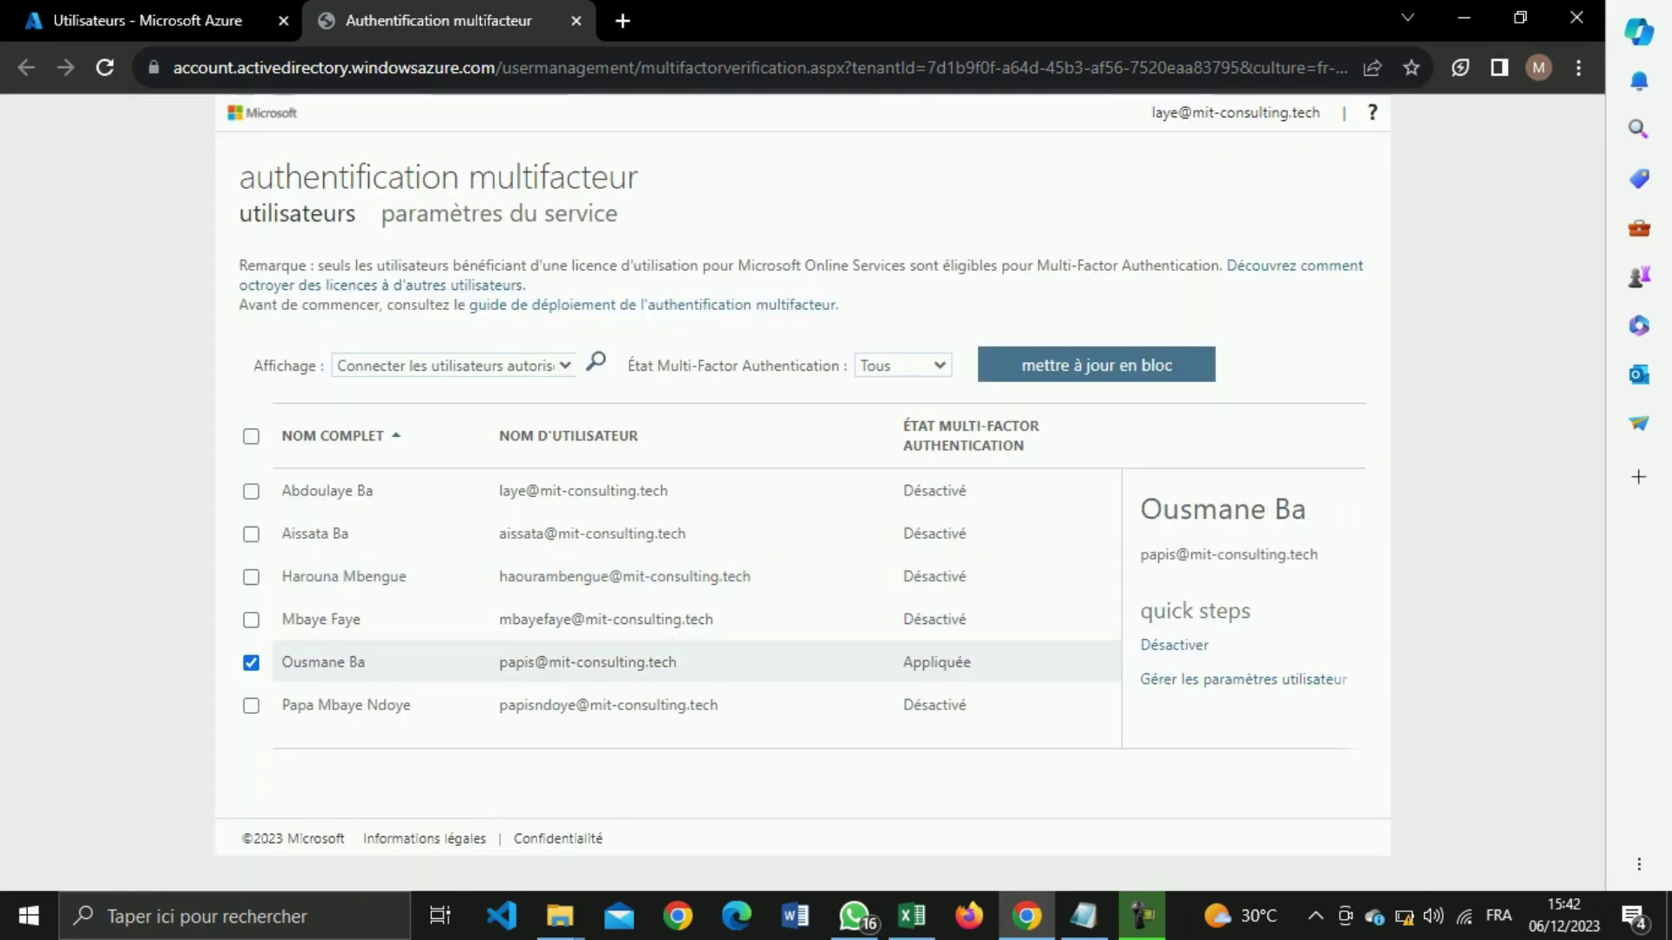
{"action": "left_click", "coordinate": [1174, 645]}
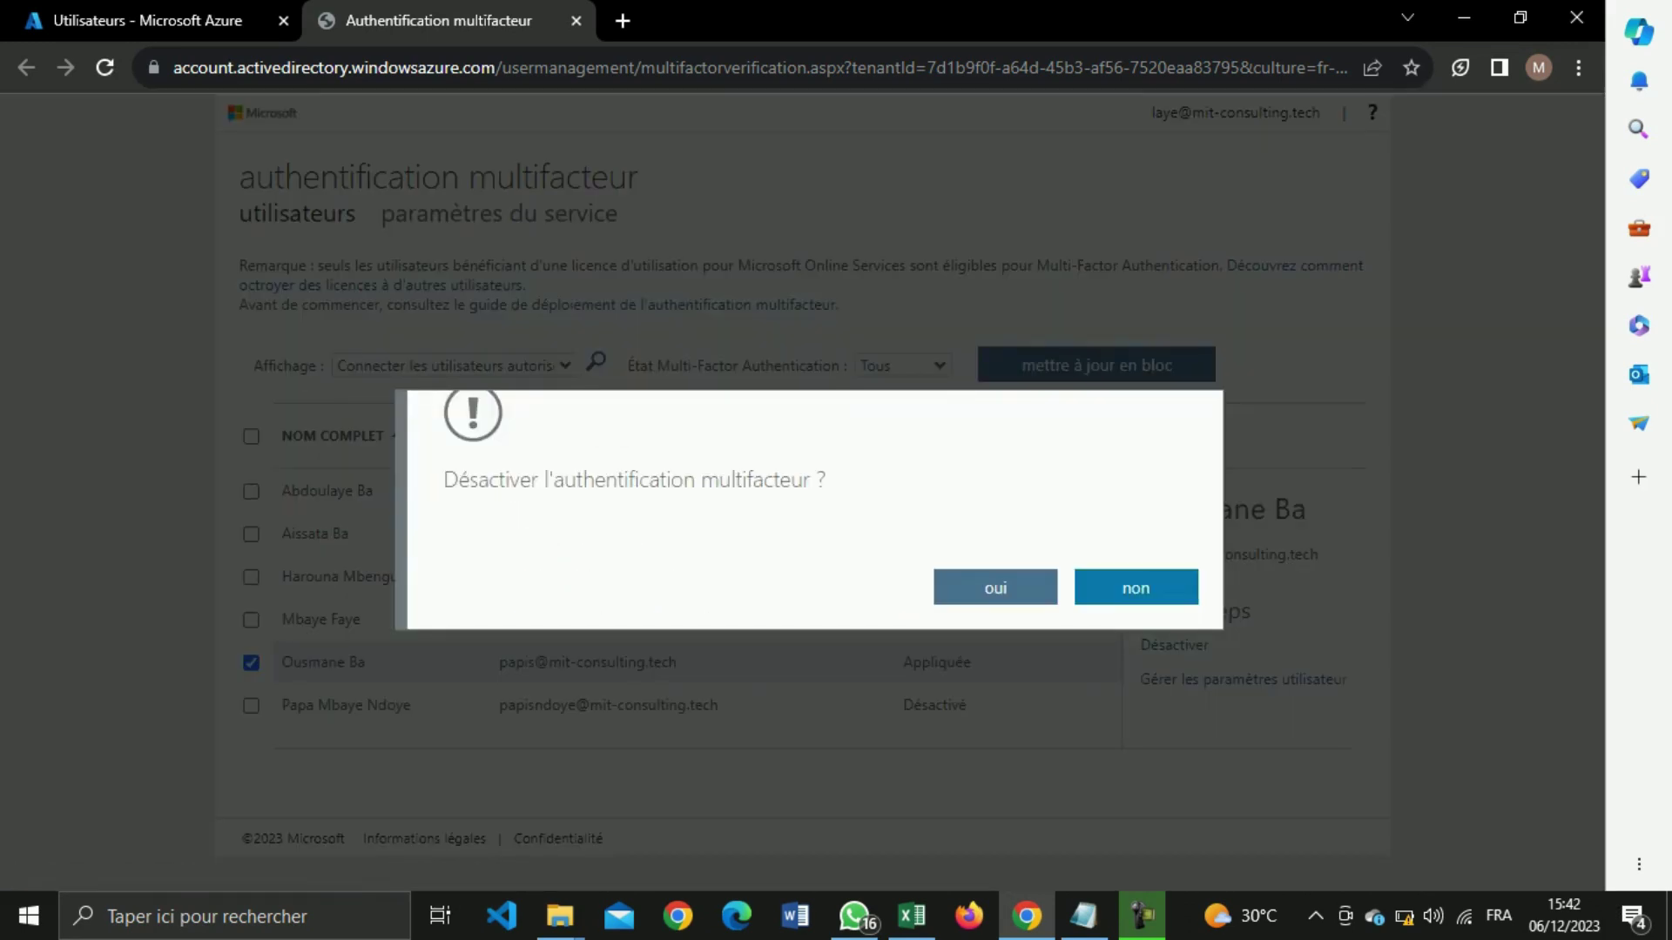
{"action": "left_click", "coordinate": [995, 587]}
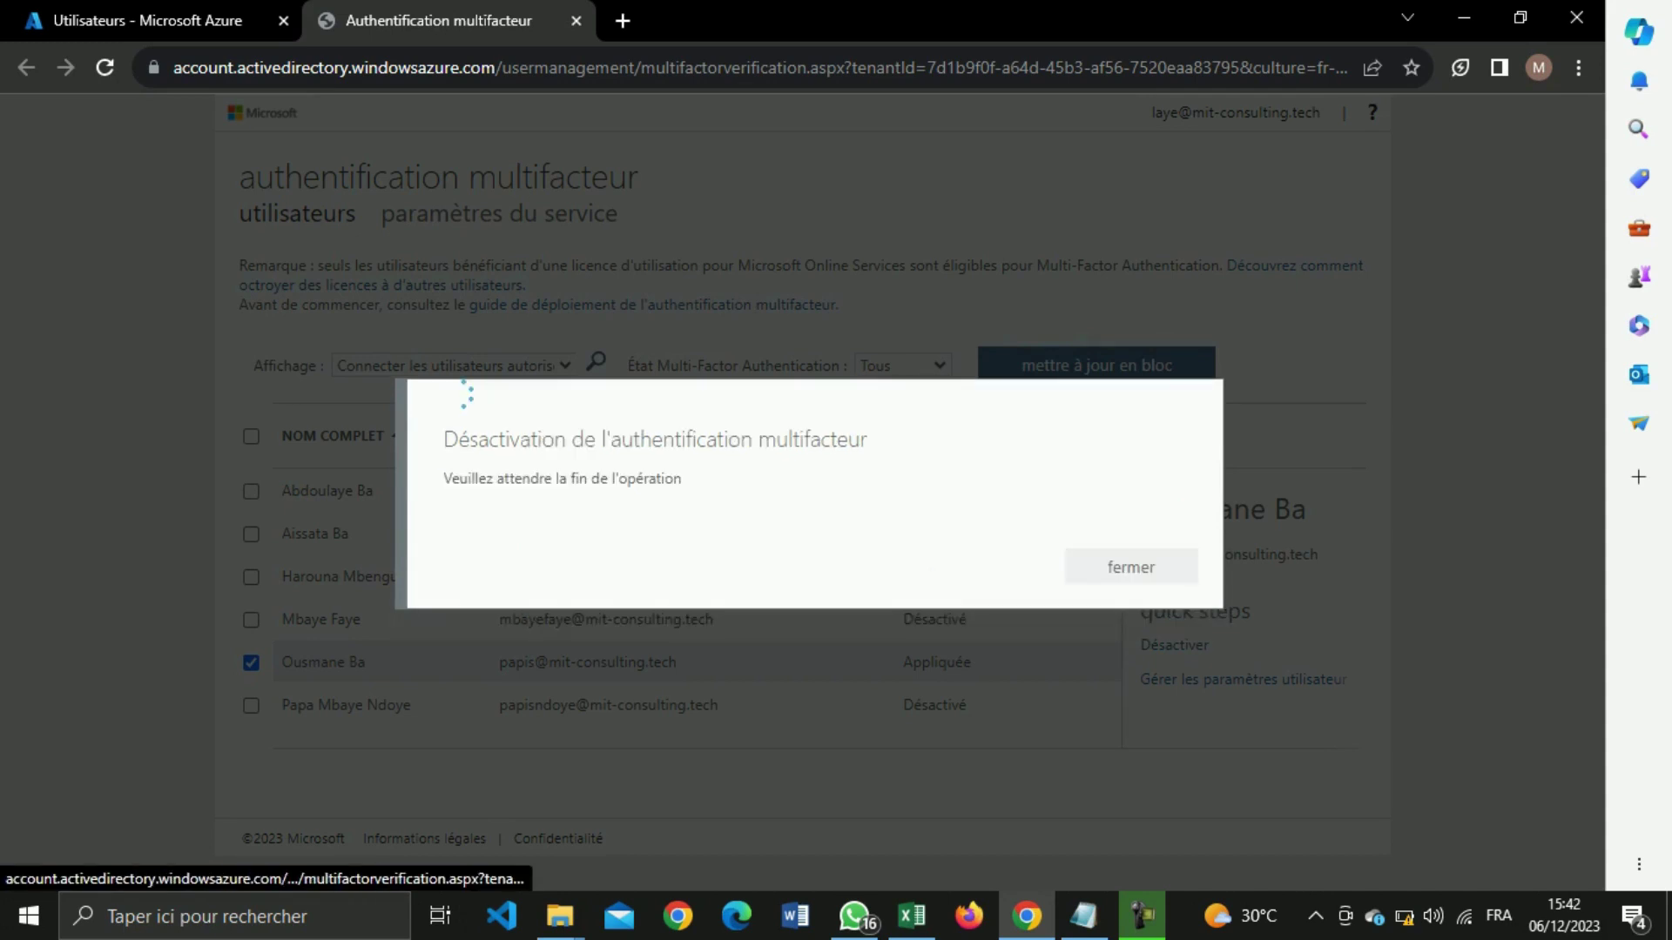
{"action": "left_click", "coordinate": [1130, 581]}
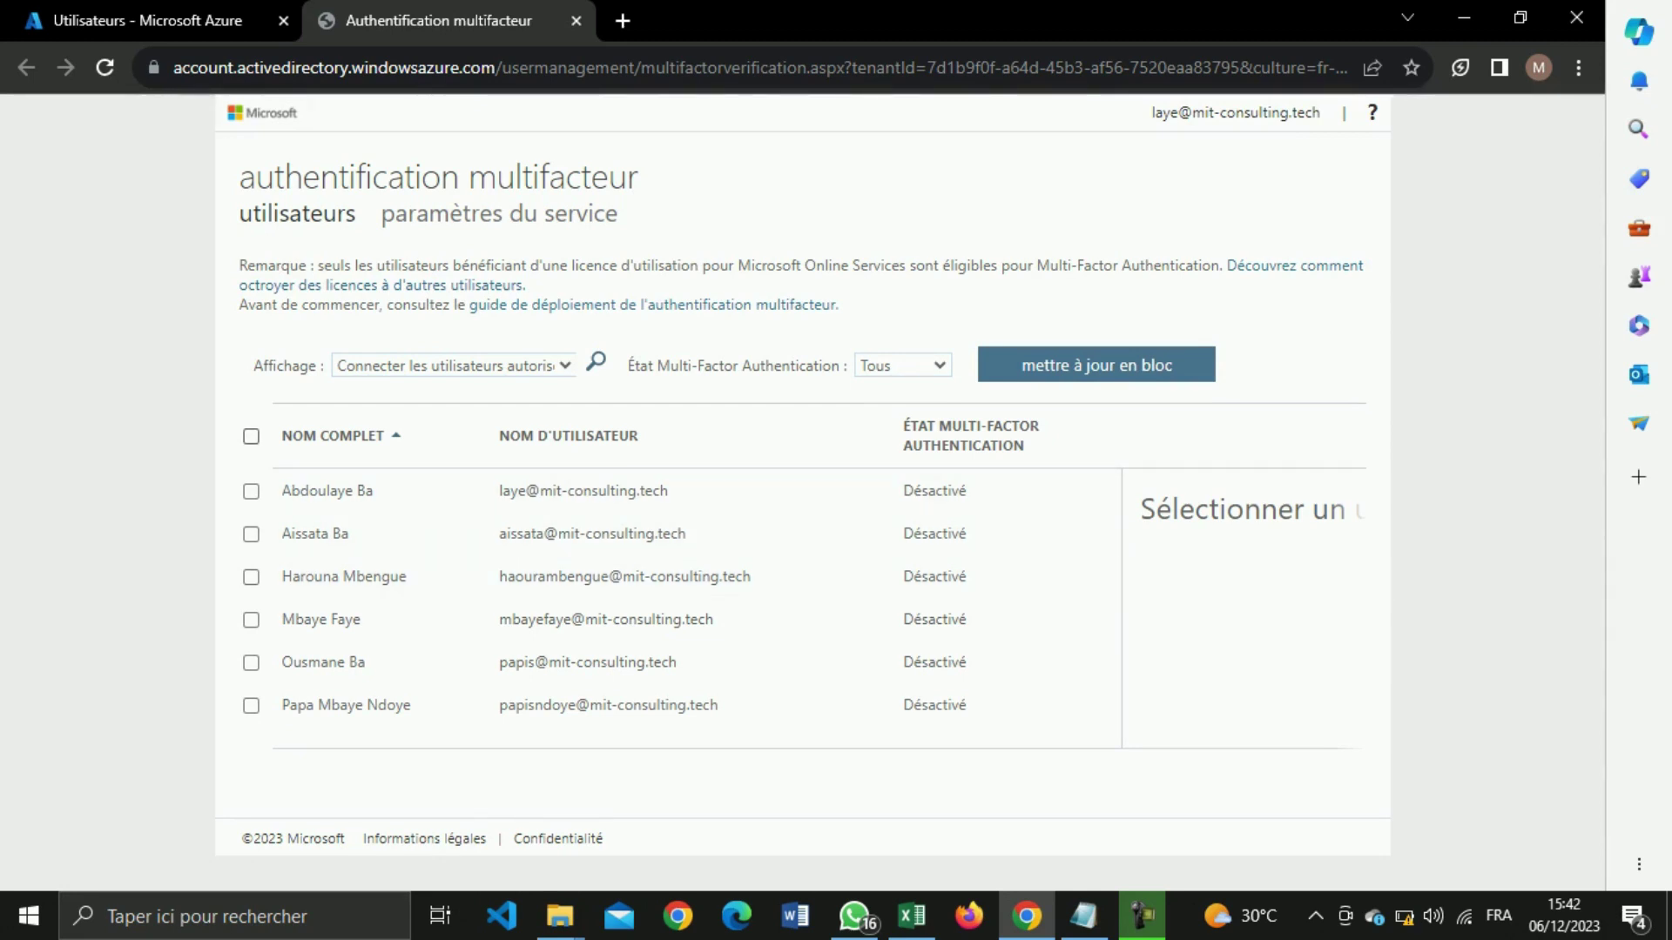
Activate multi-factor authentication for all users in the list at once and close the confirmation.
{"action": "left_click", "coordinate": [250, 436]}
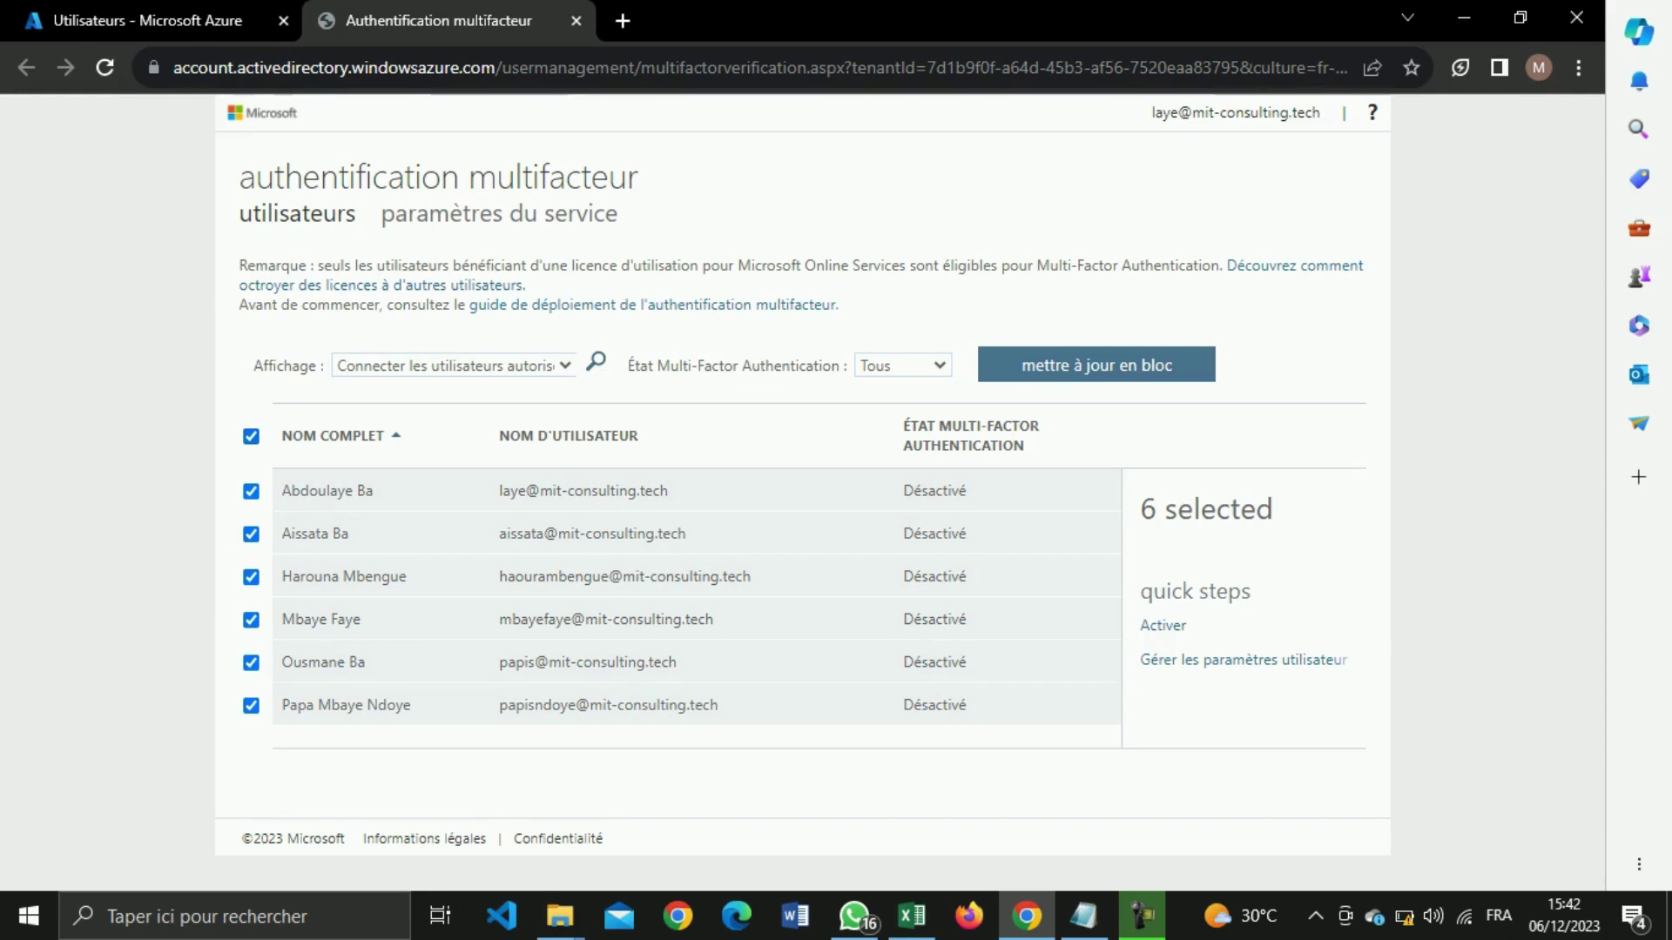
{"action": "left_click", "coordinate": [1151, 625]}
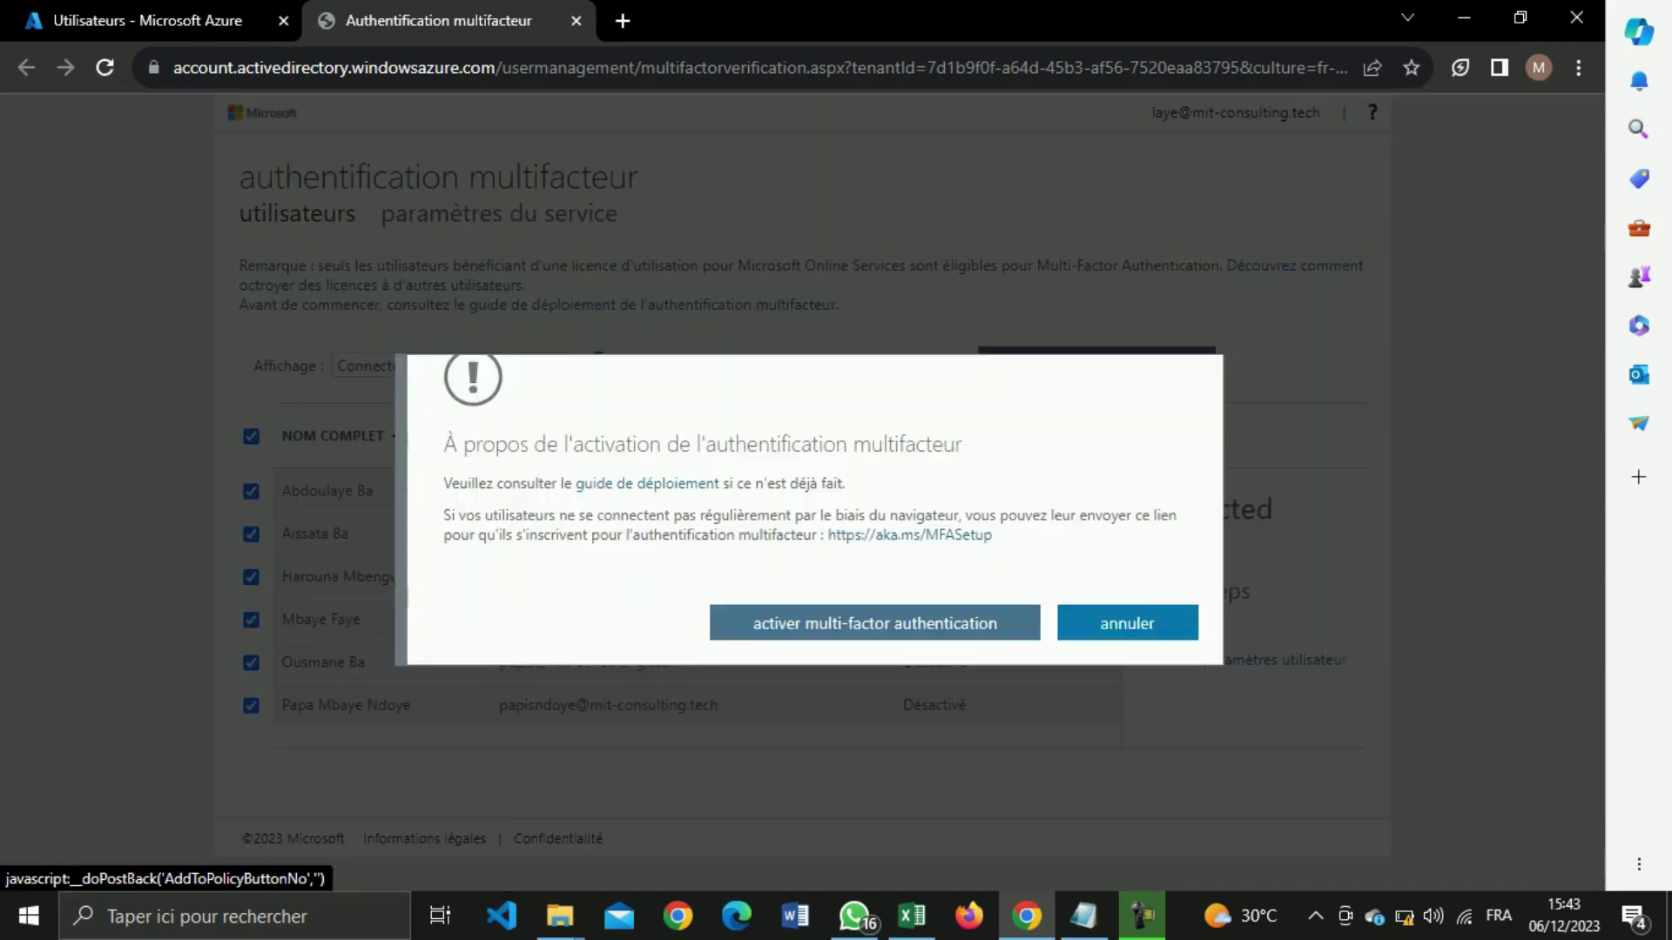
{"action": "left_click", "coordinate": [874, 623]}
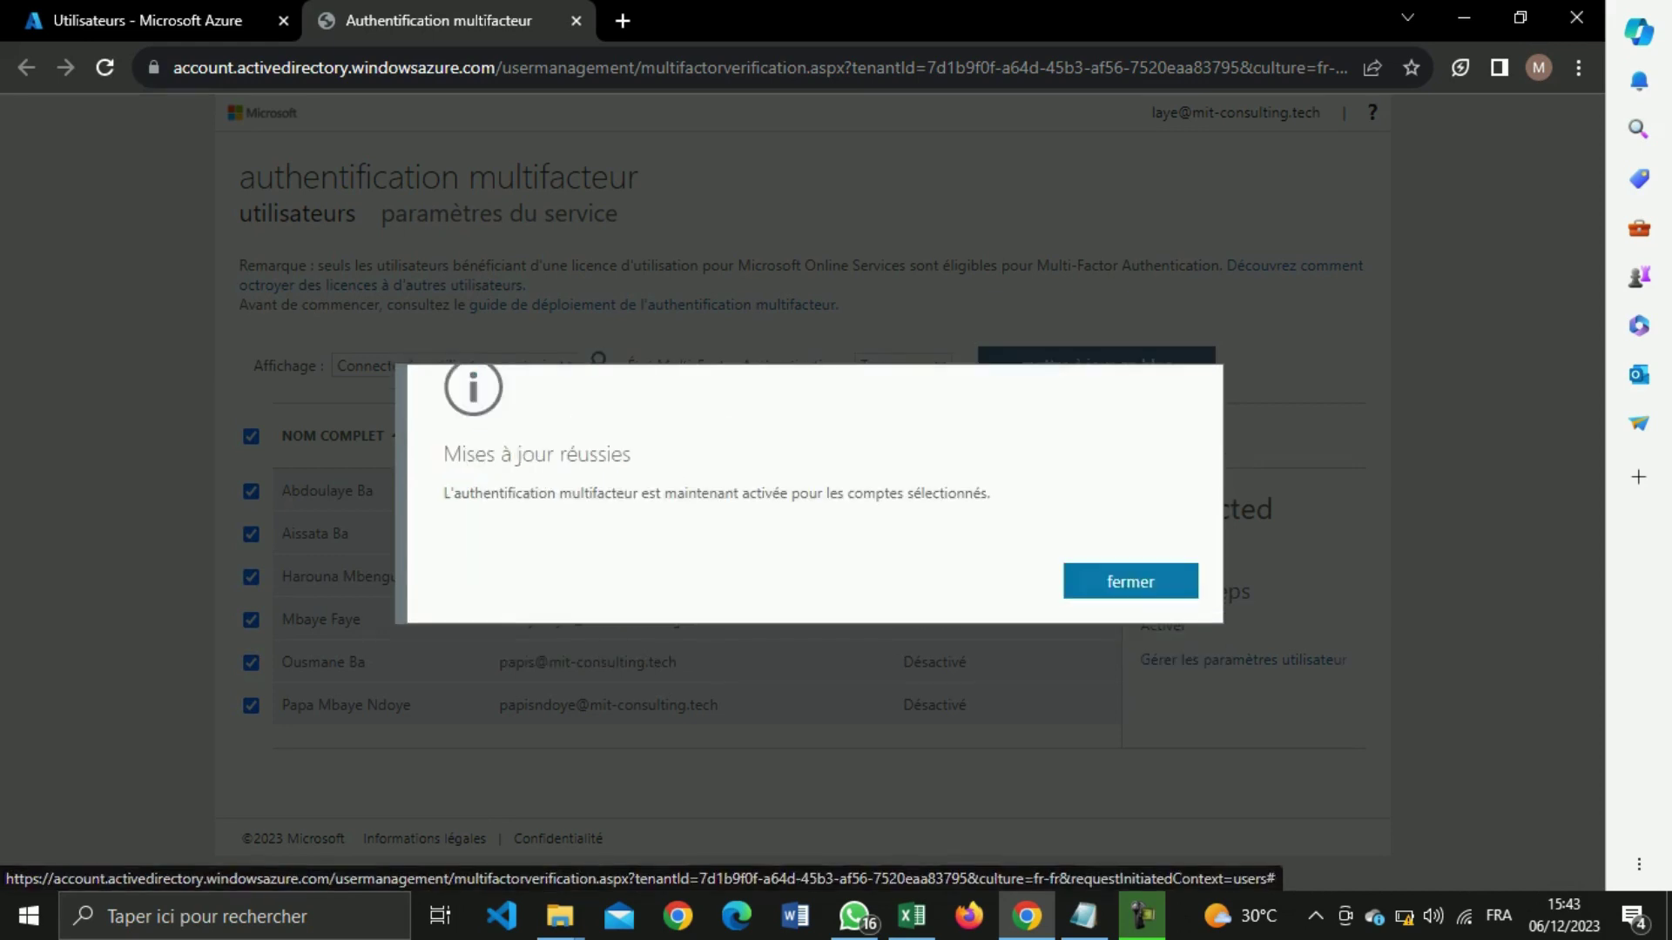
{"action": "left_click", "coordinate": [1131, 580]}
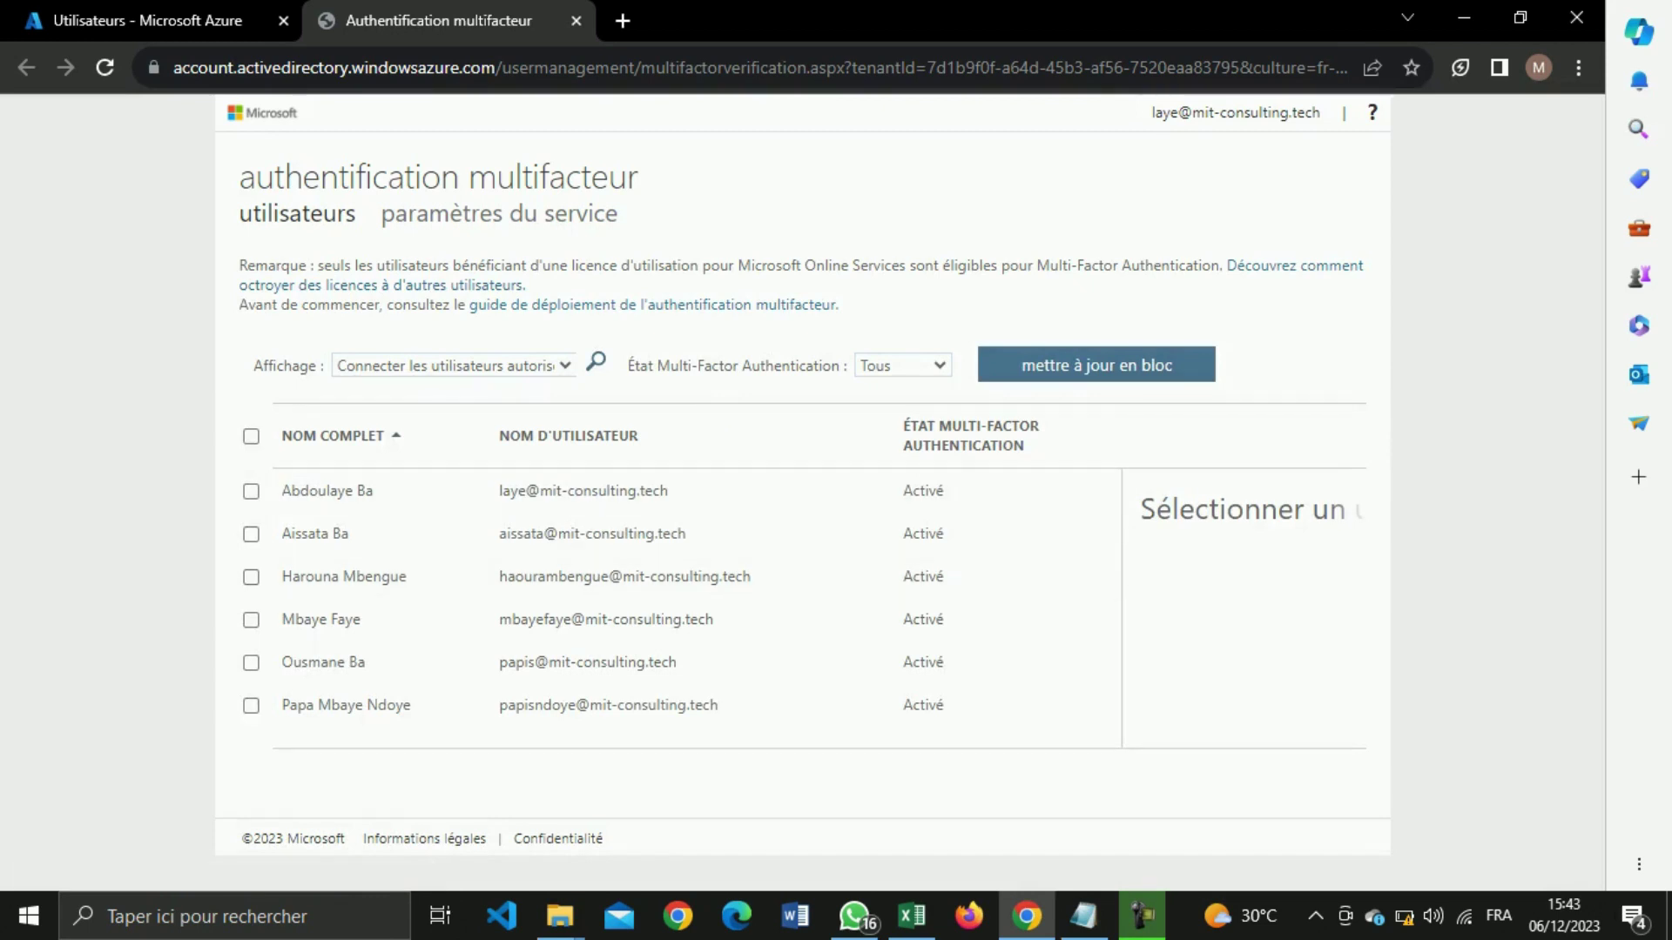
Enforce (Appliquer) multi-factor authentication for all users in the list at once and close the confirmation.
{"action": "left_click", "coordinate": [251, 436]}
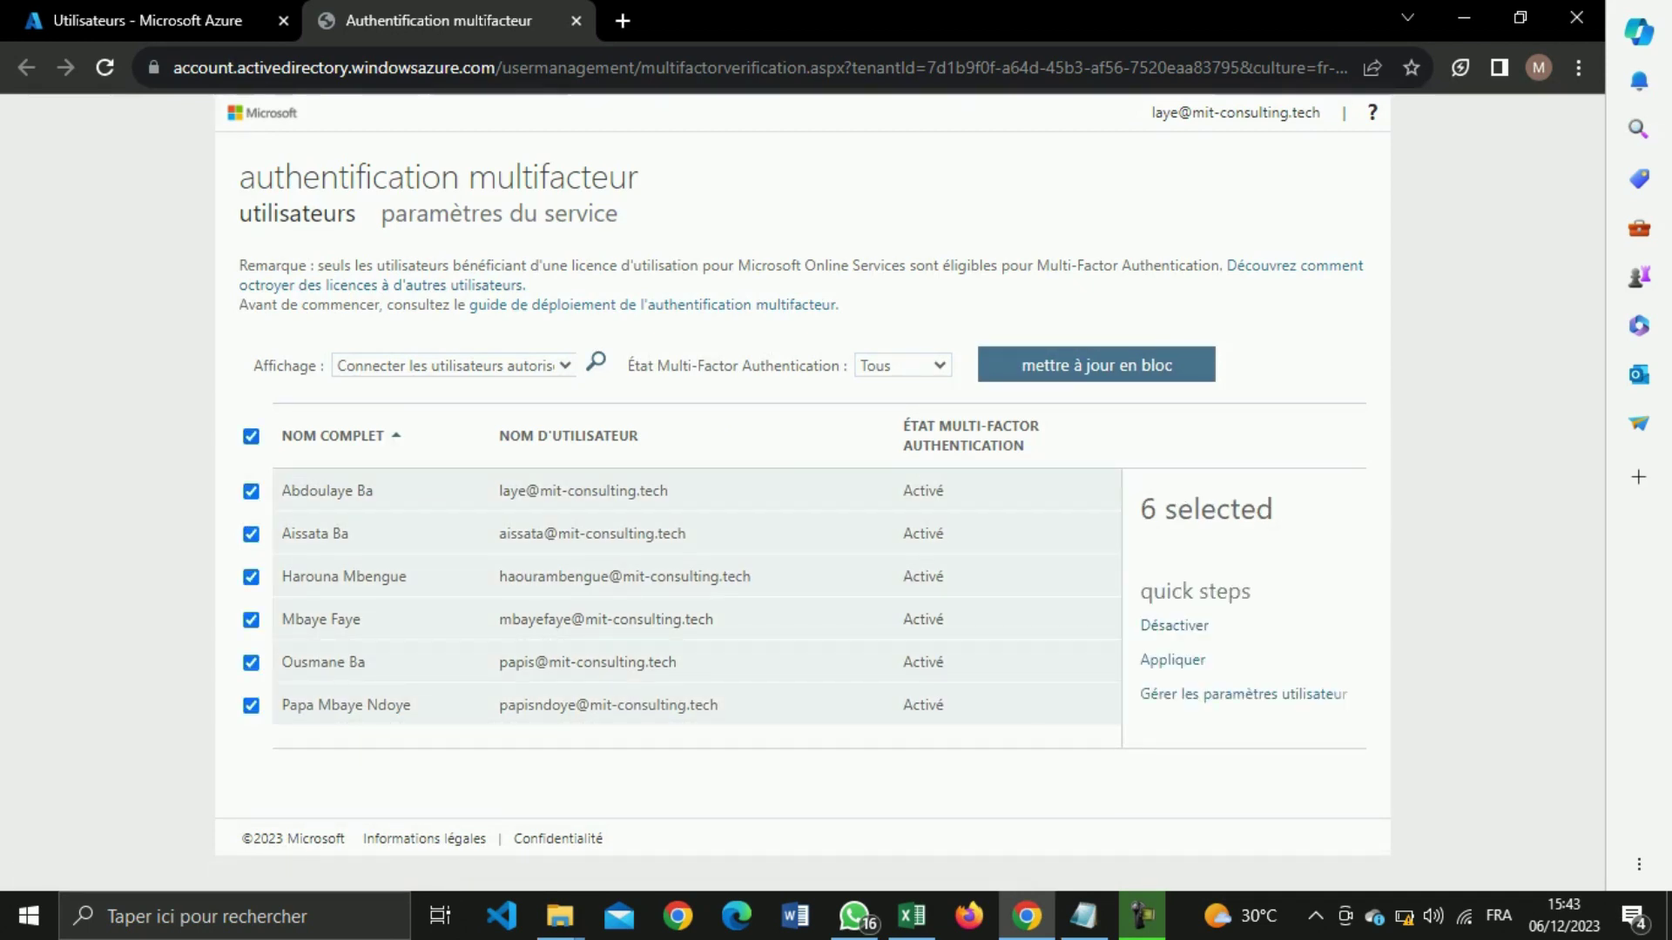
{"action": "left_click", "coordinate": [1172, 660]}
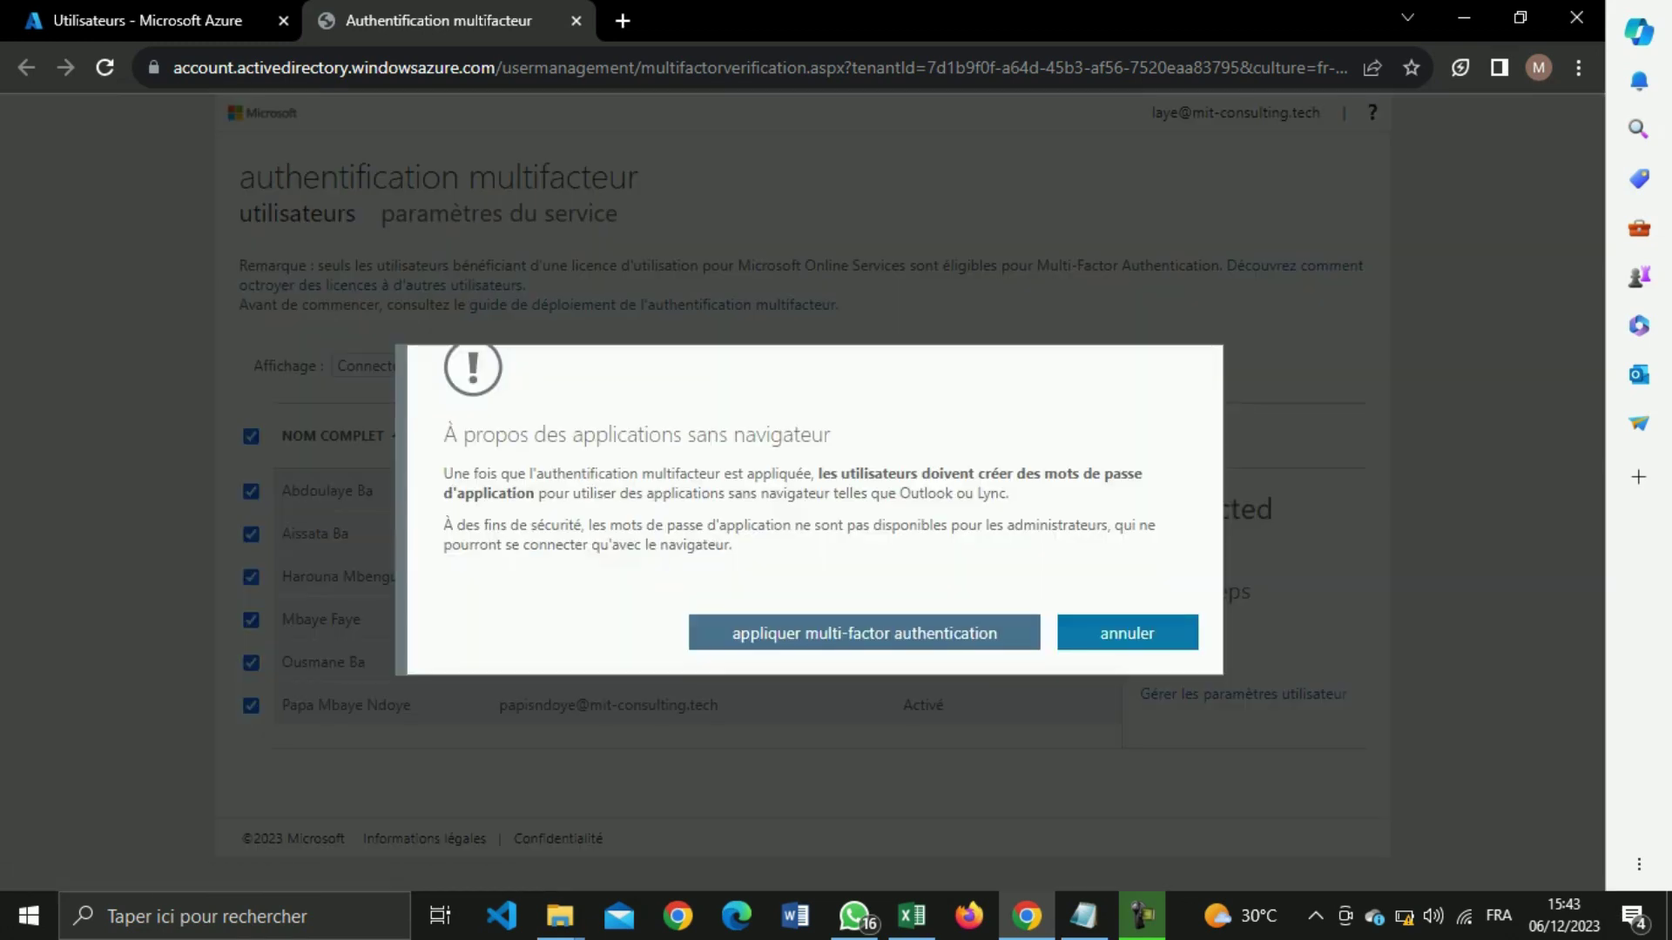
{"action": "left_click", "coordinate": [864, 633]}
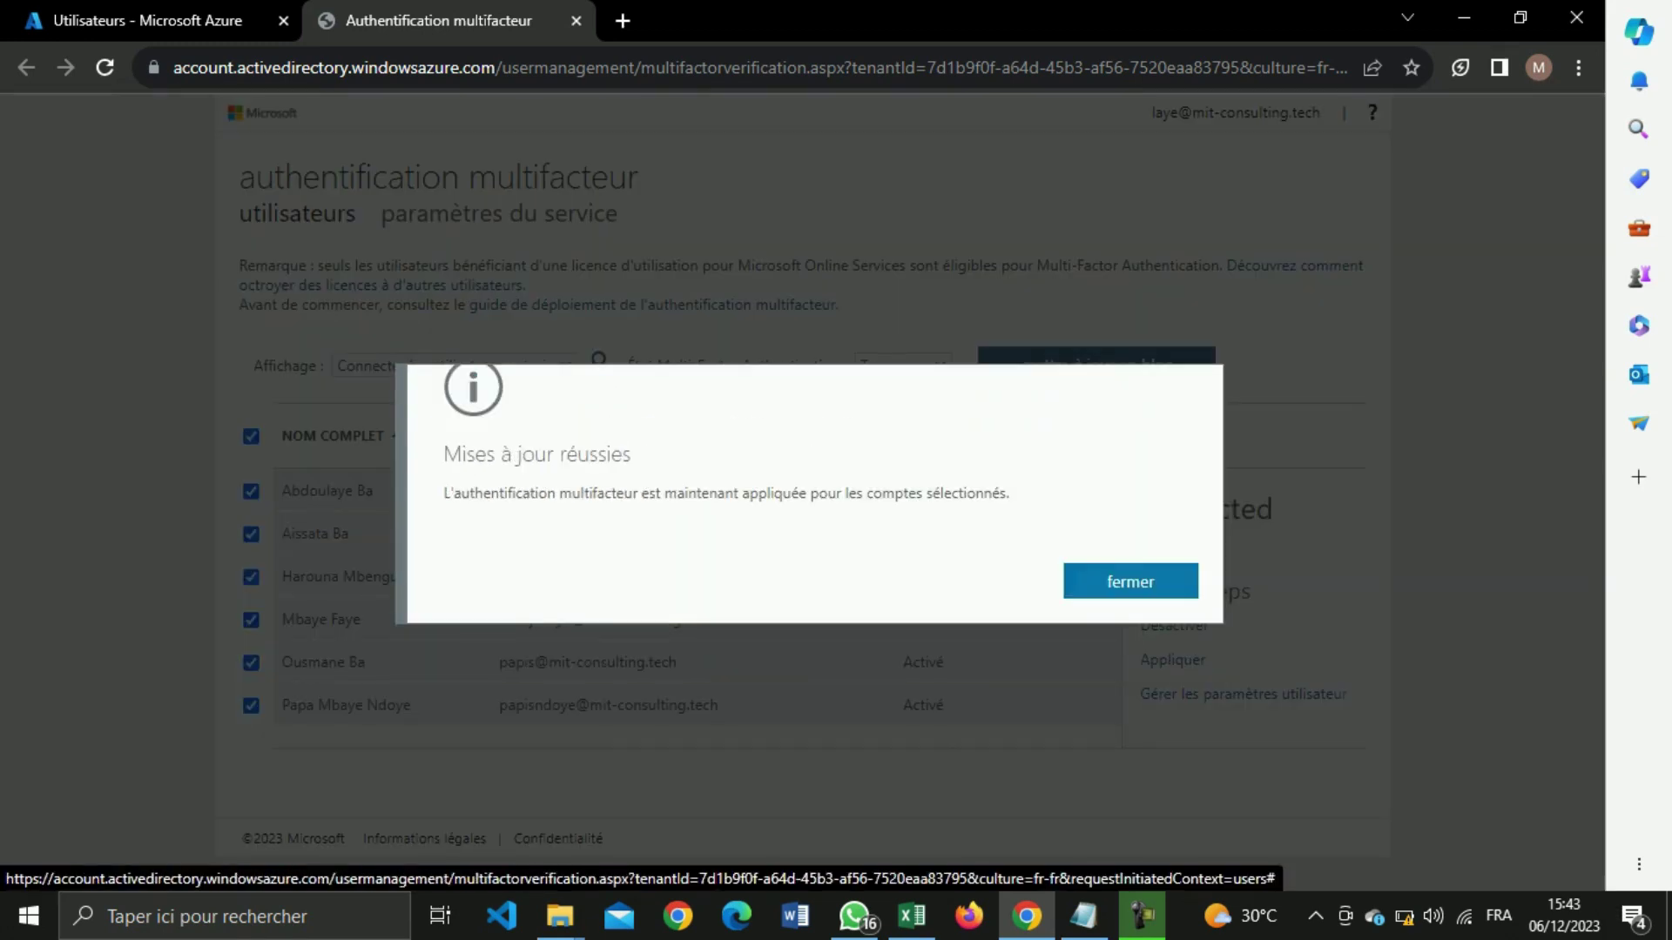
{"action": "left_click", "coordinate": [1130, 581]}
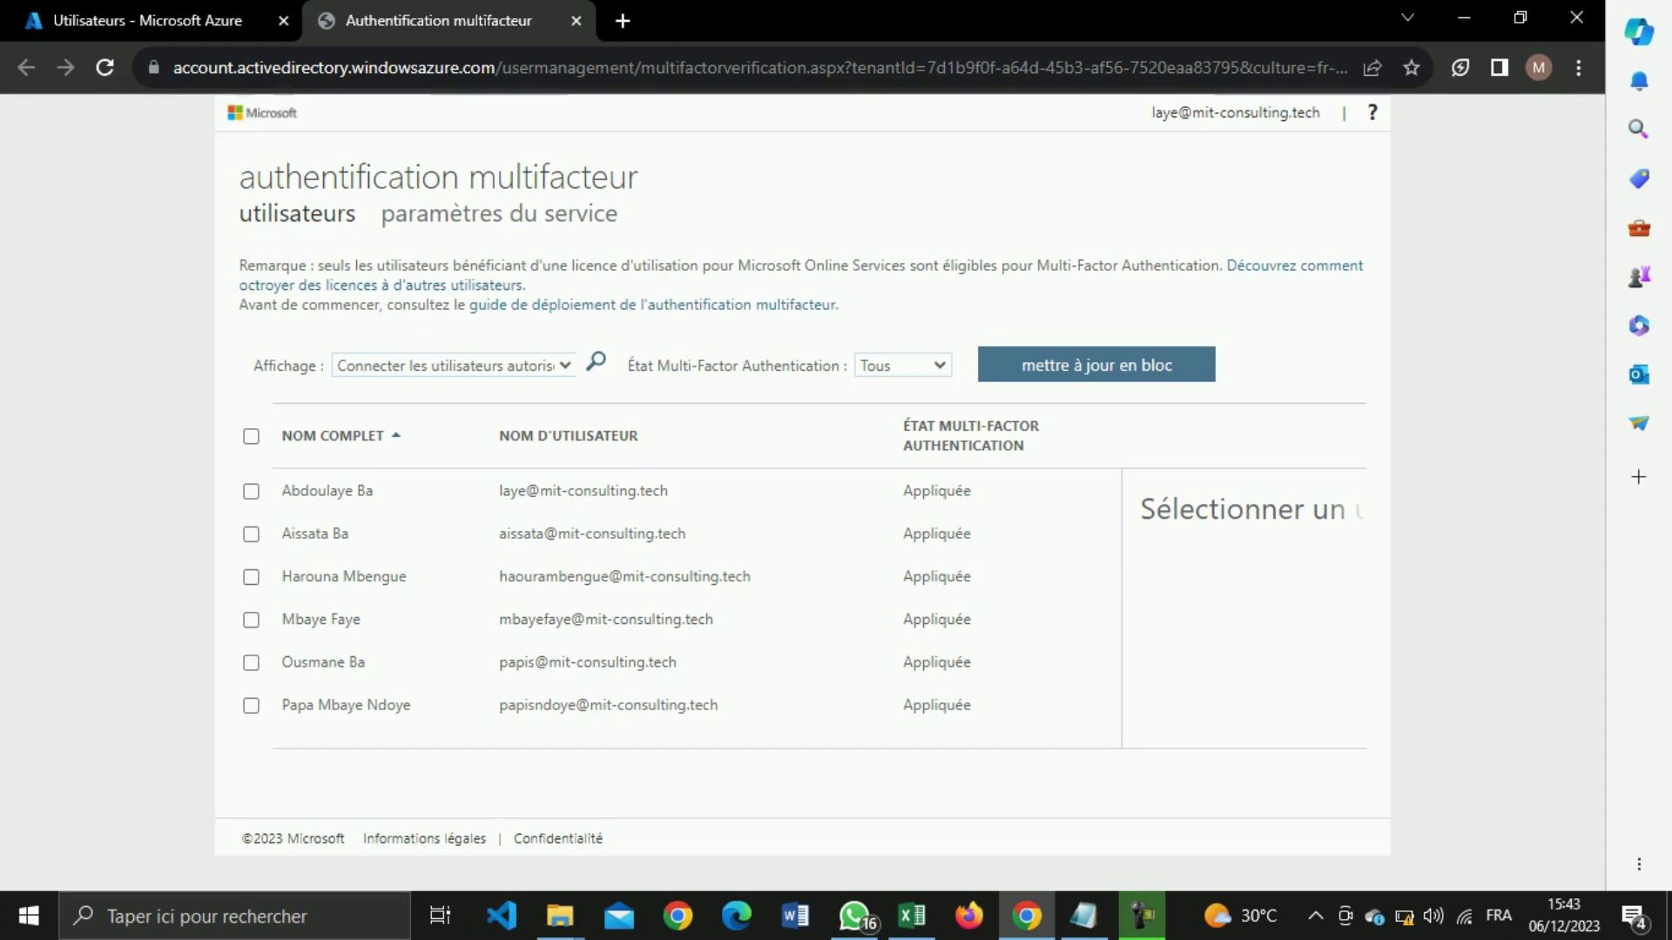
Review the Gérer les paramètres utilisateur options for all users, cancel without saving and clear the user selection.
{"action": "left_click", "coordinate": [251, 436]}
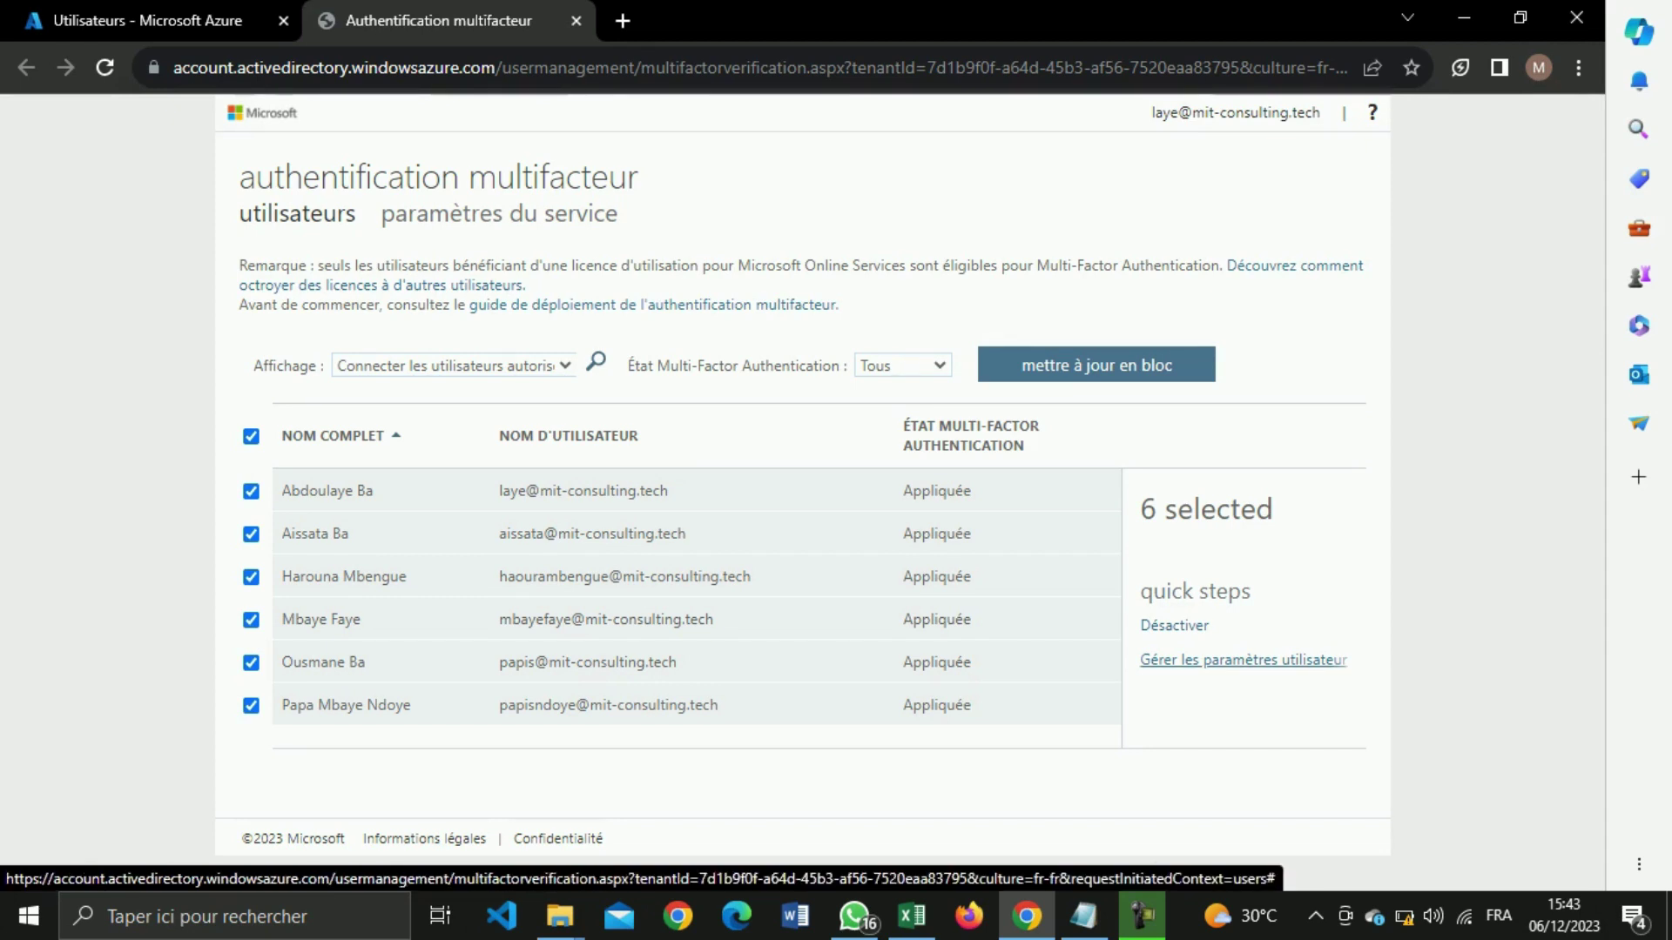
{"action": "left_click", "coordinate": [1262, 660]}
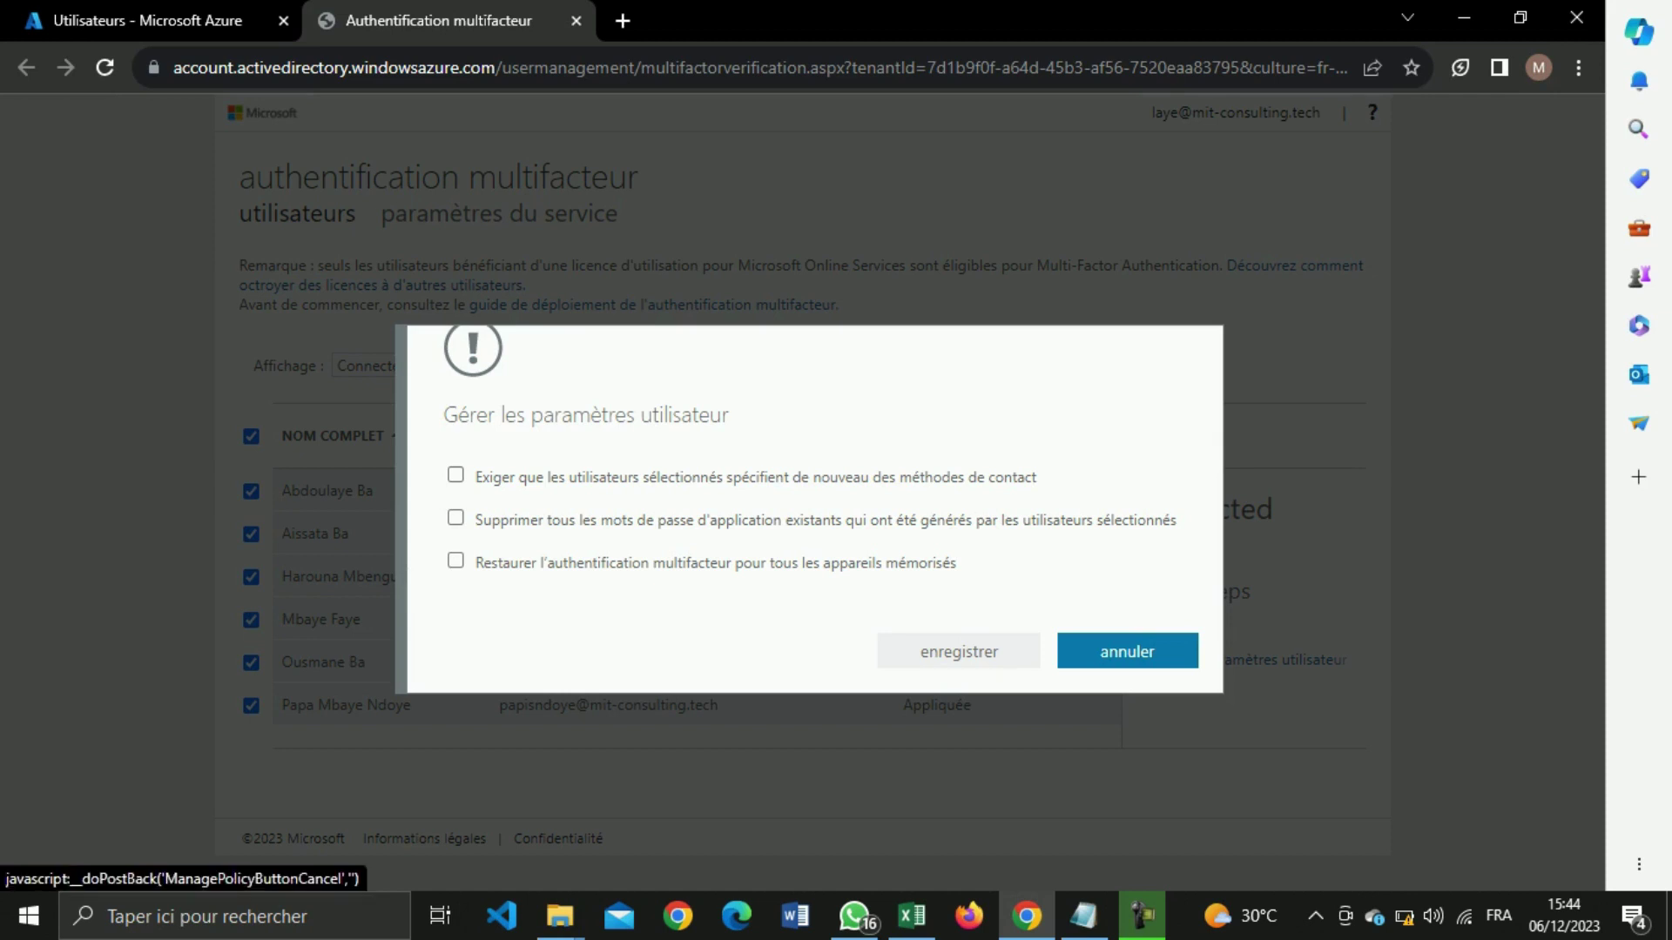
{"action": "left_click", "coordinate": [1127, 651]}
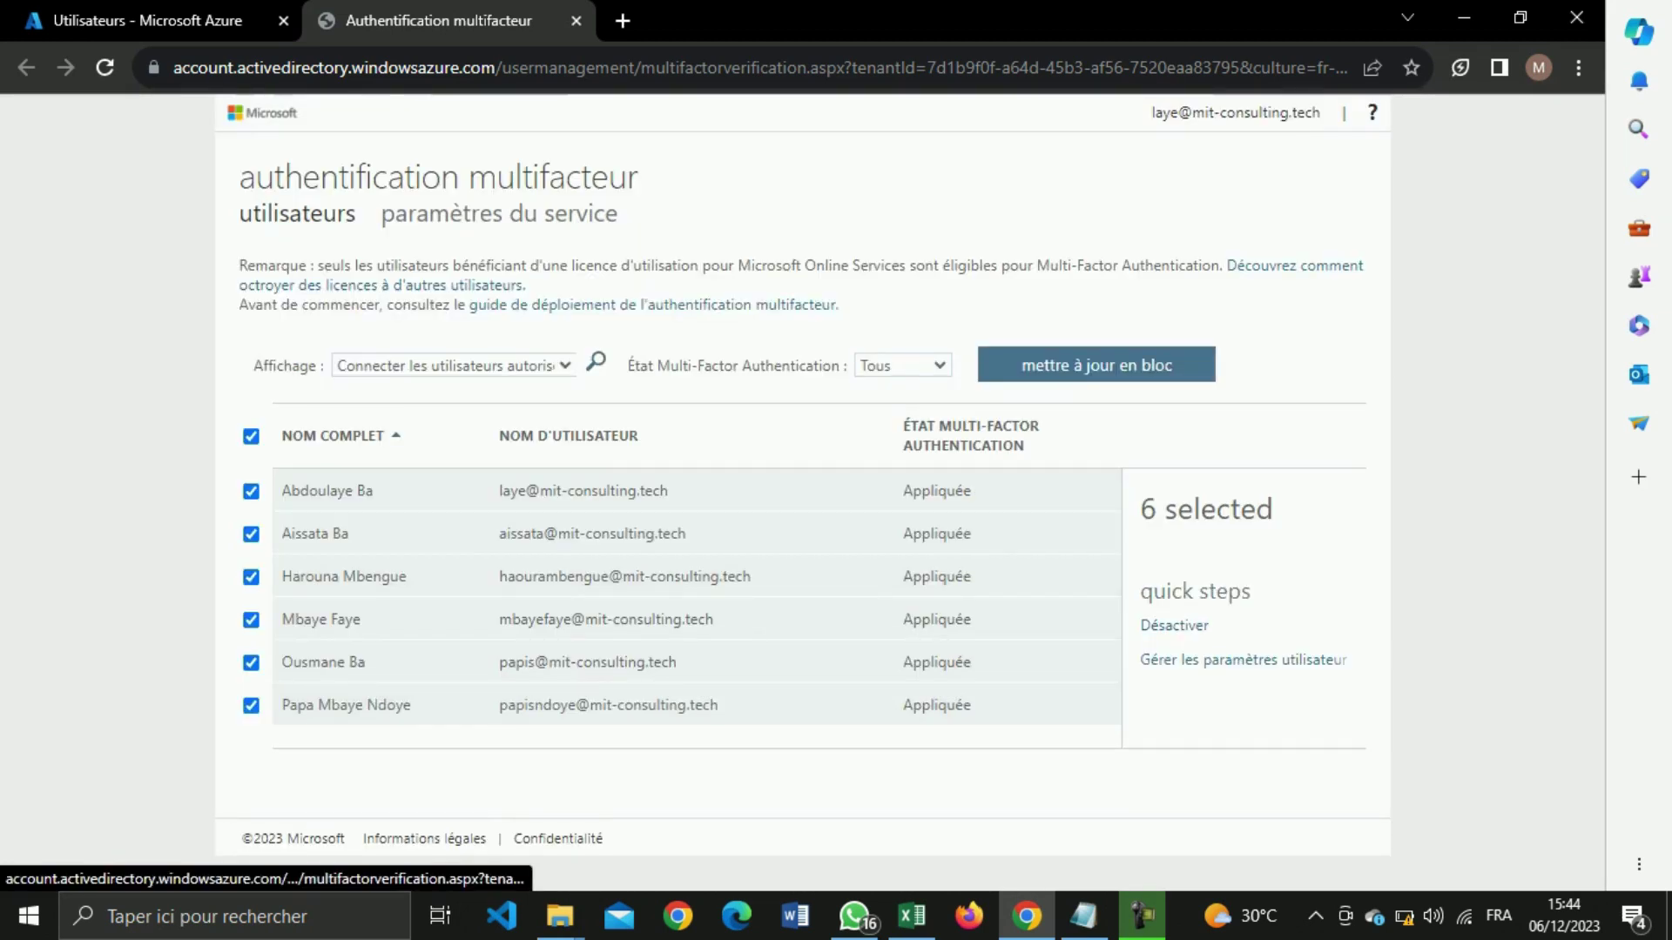
{"action": "left_click", "coordinate": [251, 436]}
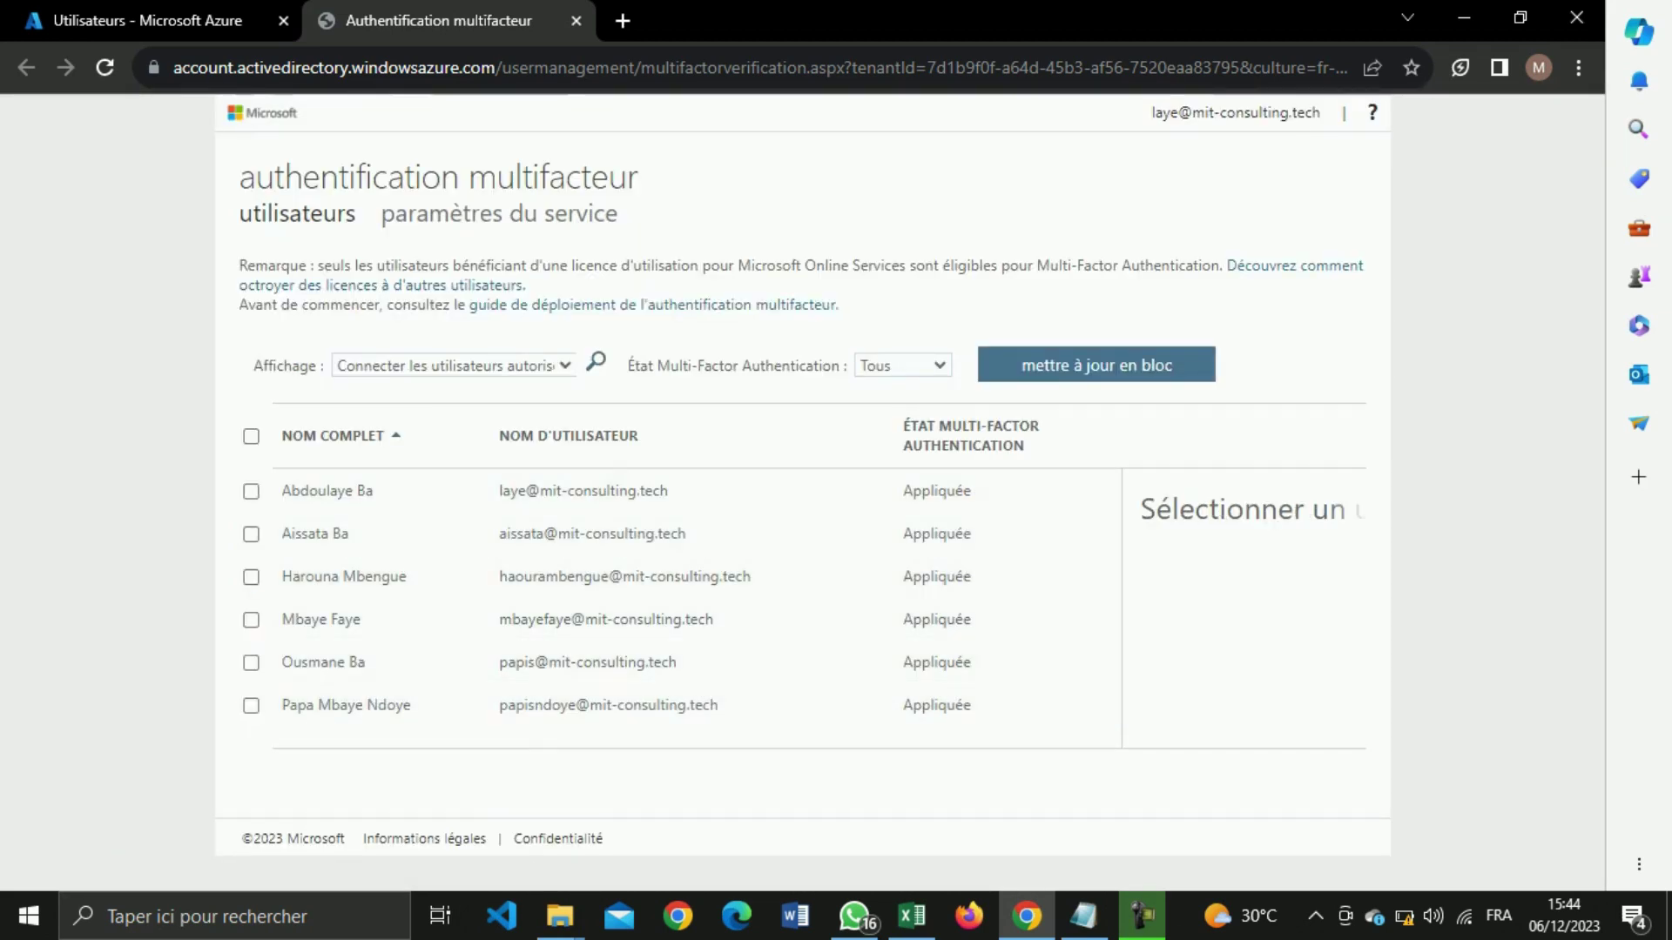